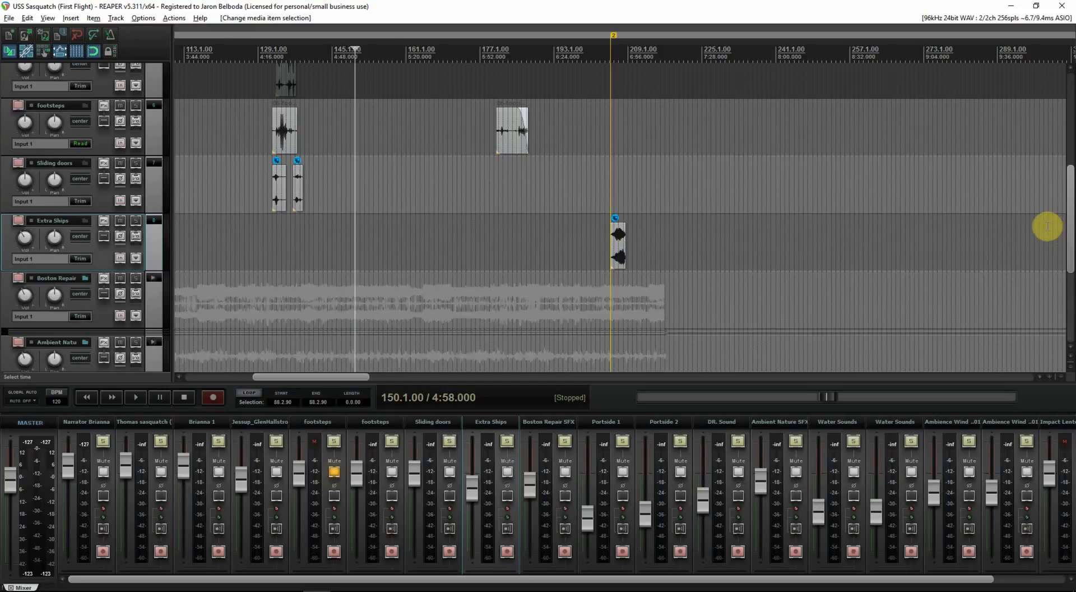
# - Switch to the USS Sasquatch sticky note, delete the footsteps task, and renumber the spaceship sounds task as 1
pyautogui.hotkey('alt', 'Tab')
pyautogui.press('Tab')
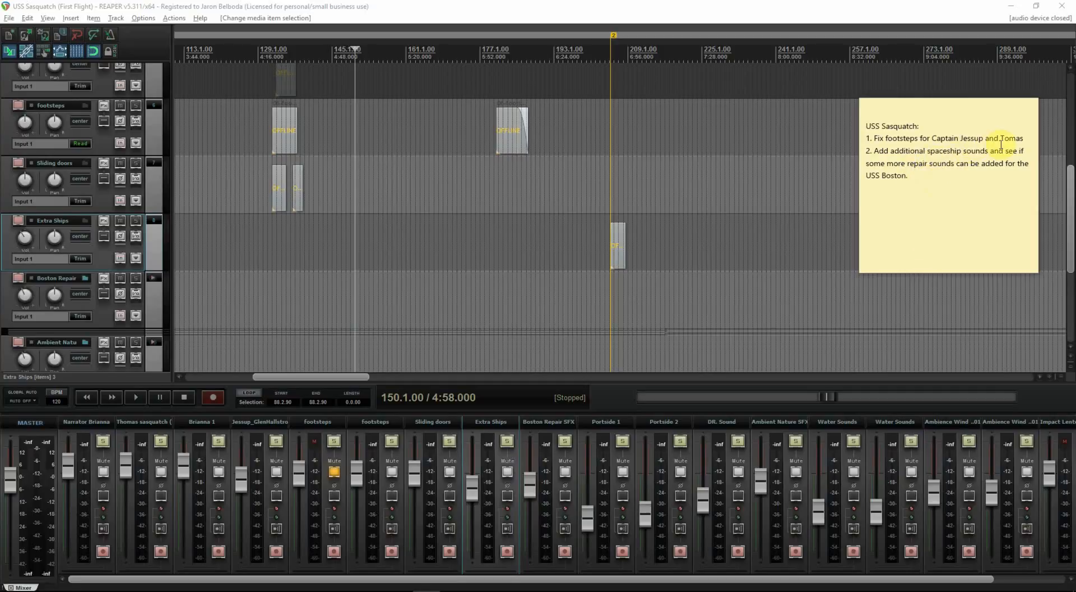
pyautogui.click(1021, 139)
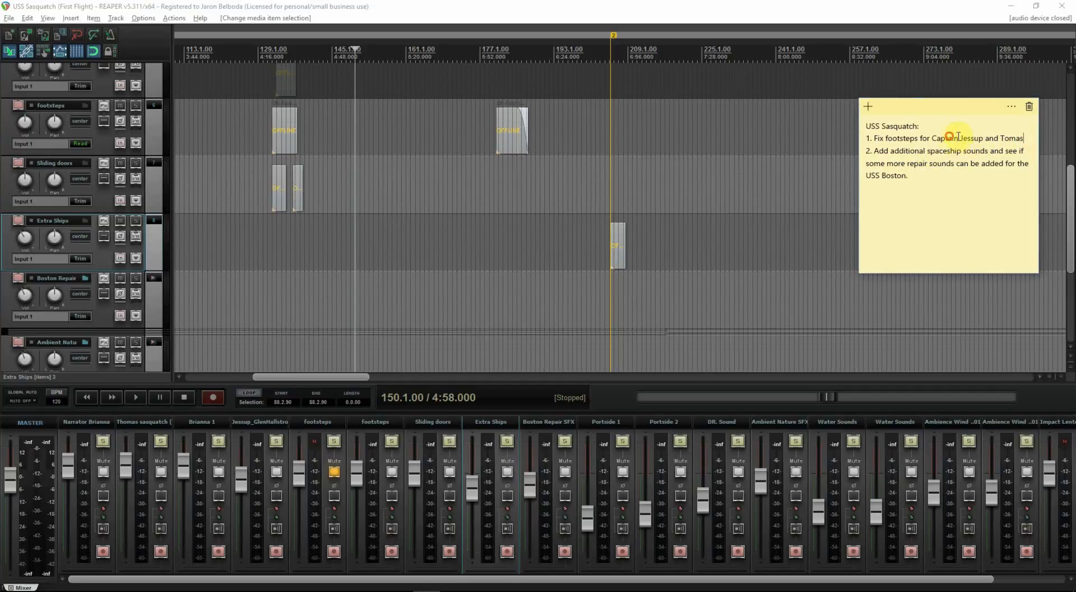
pyautogui.moveTo(1021, 139); pyautogui.dragTo(931, 137)
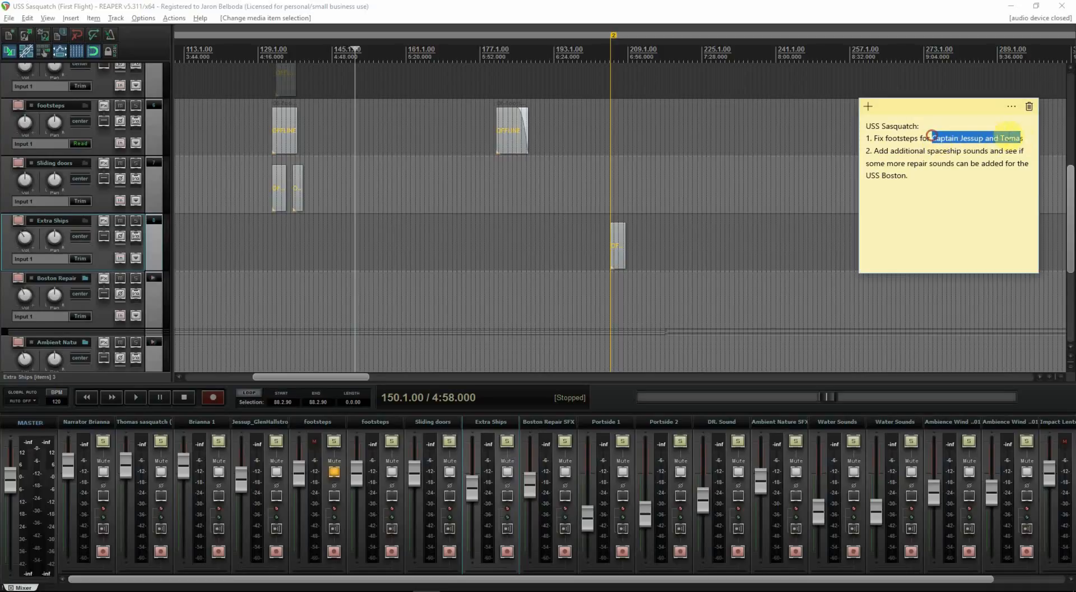
pyautogui.moveTo(1026, 136); pyautogui.dragTo(864, 140)
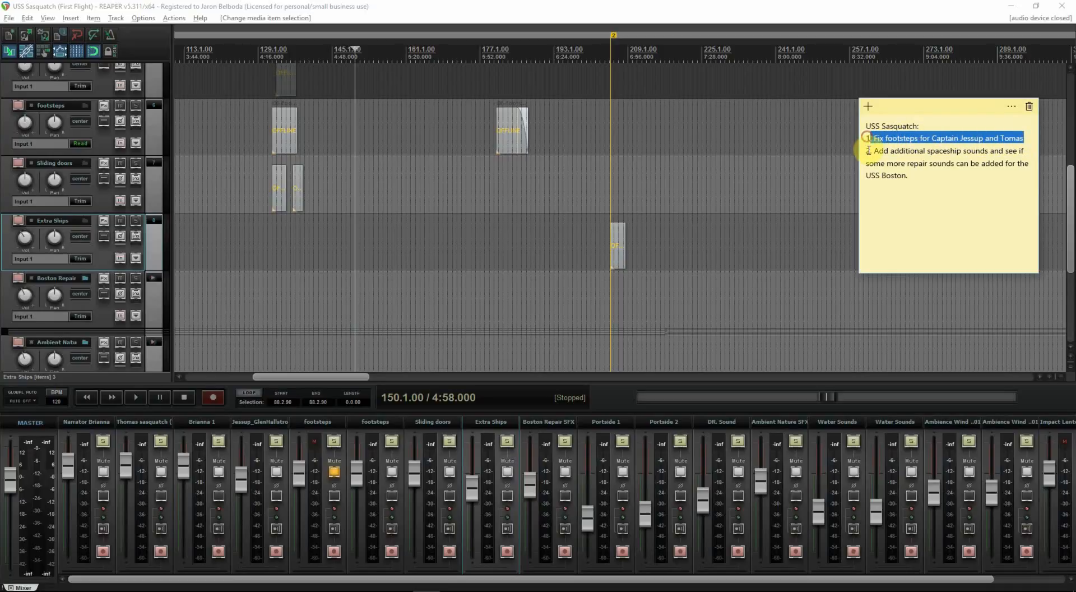
pyautogui.press('BackSpace')
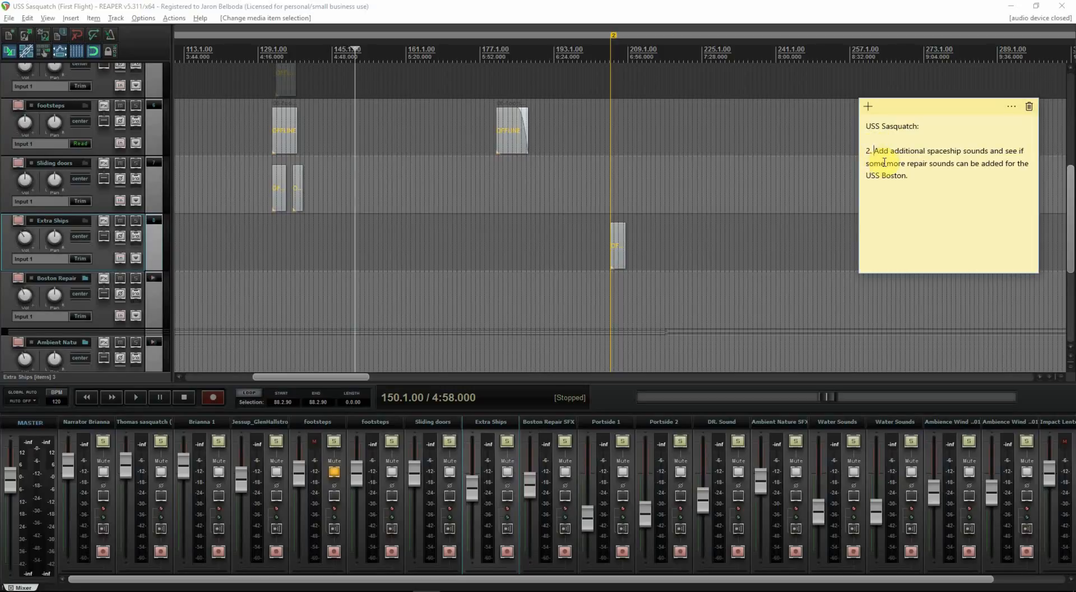
pyautogui.press('Left')
pyautogui.press('Left')
pyautogui.press('Left')
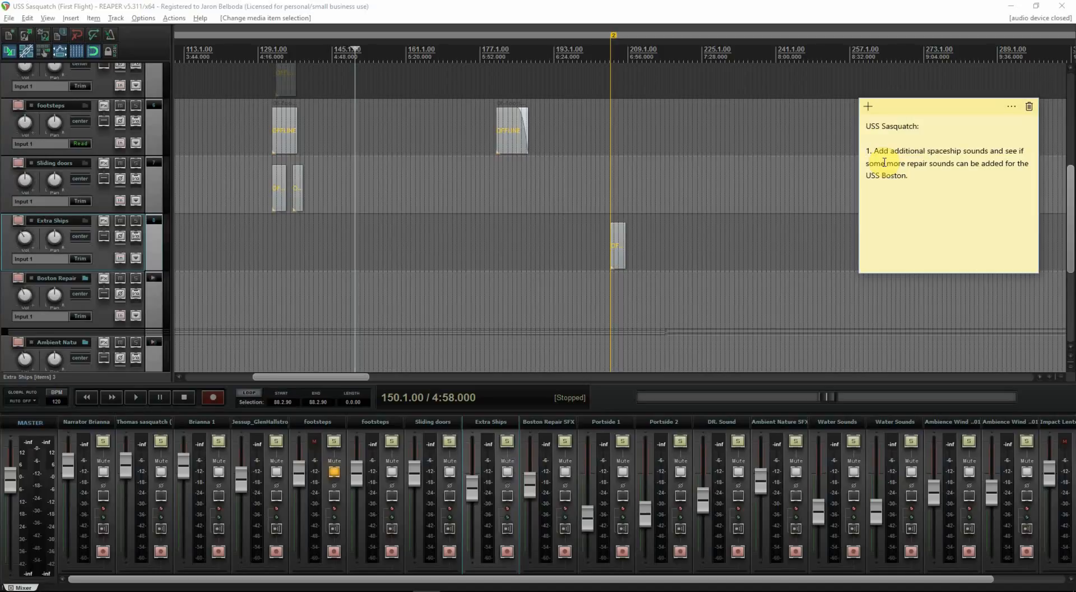
# - Switch back to REAPER, return to the project start, unmute footsteps track 5 and mute footsteps track 6
pyautogui.click(818, 7)
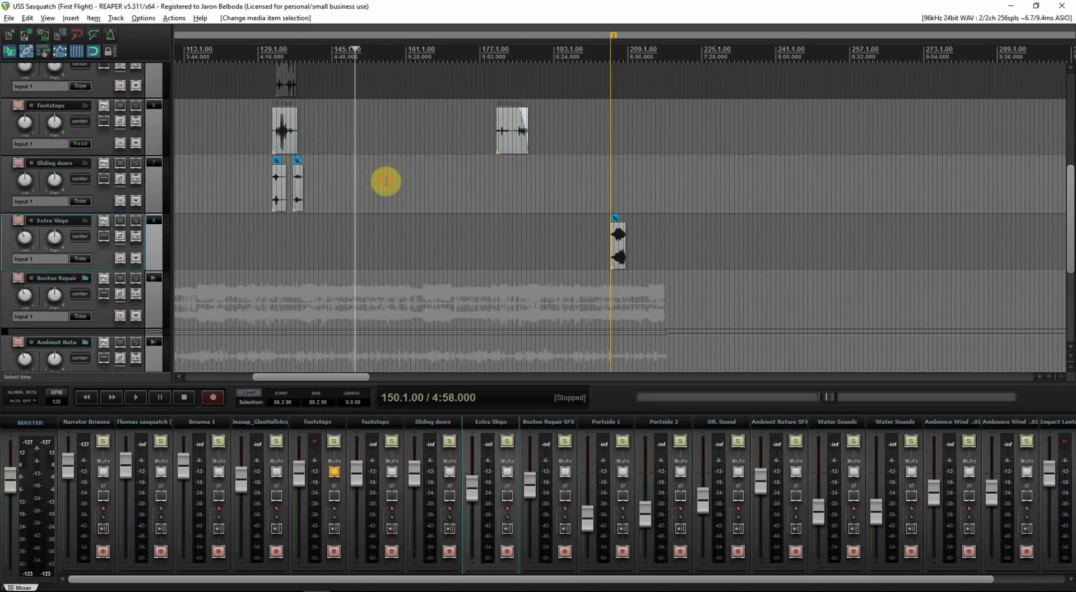
pyautogui.click(384, 180)
pyautogui.press('Home')
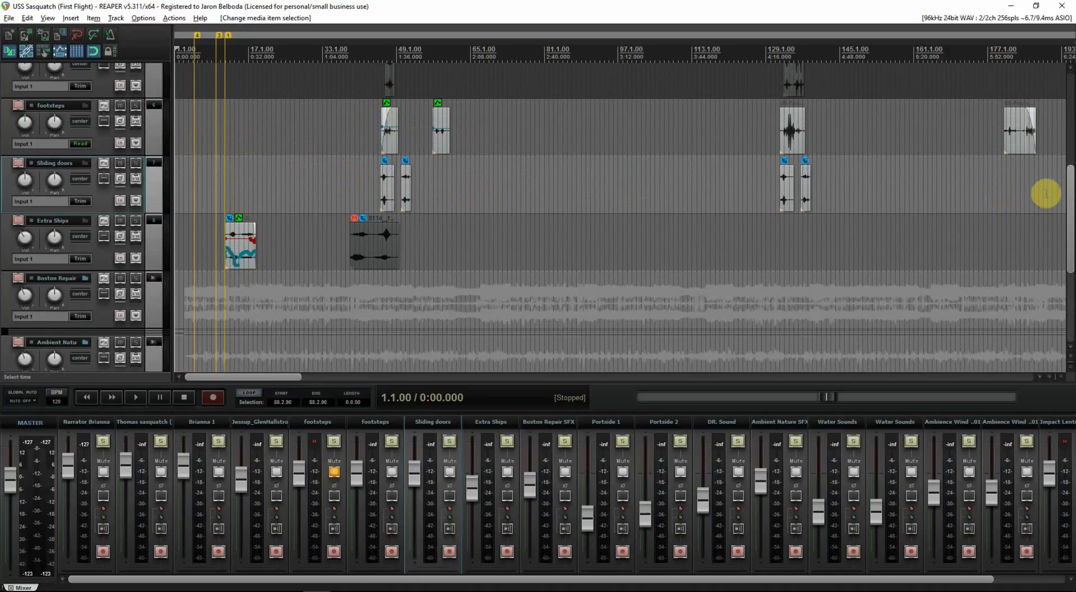
pyautogui.scroll(3, 1071, 204)
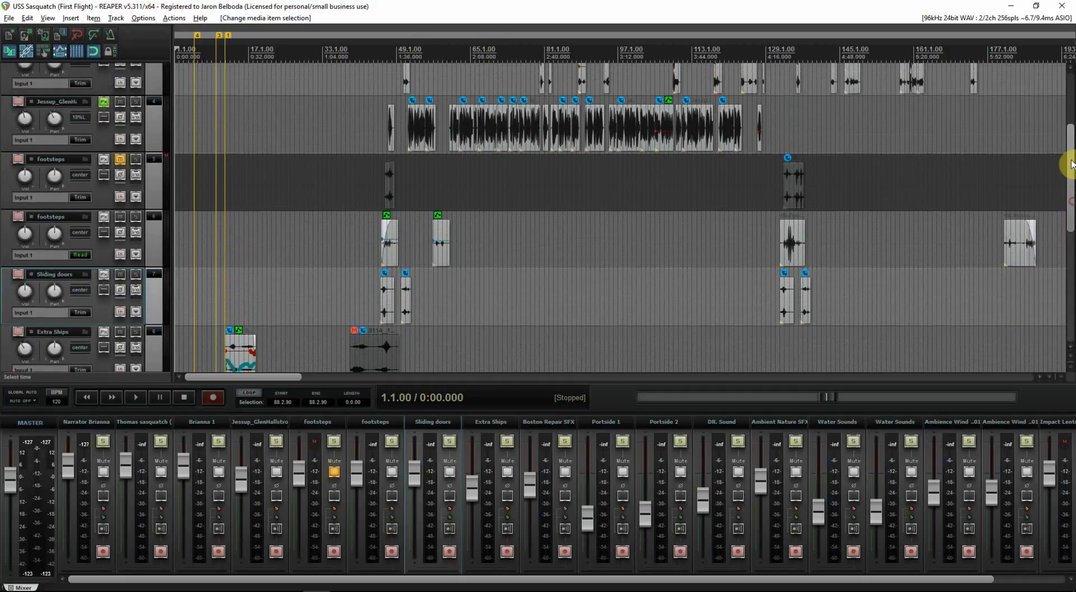
pyautogui.click(119, 189)
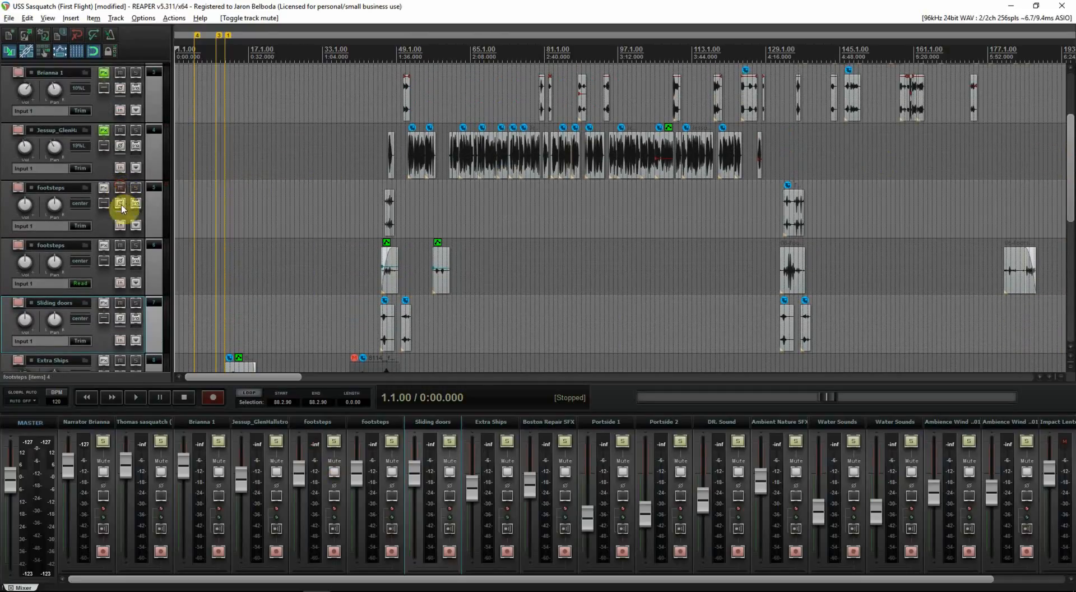
pyautogui.click(120, 245)
# - Play the first footsteps clips on track 5 from 46.2.00 through the start of the dialogue, and stop playback
pyautogui.click(383, 200)
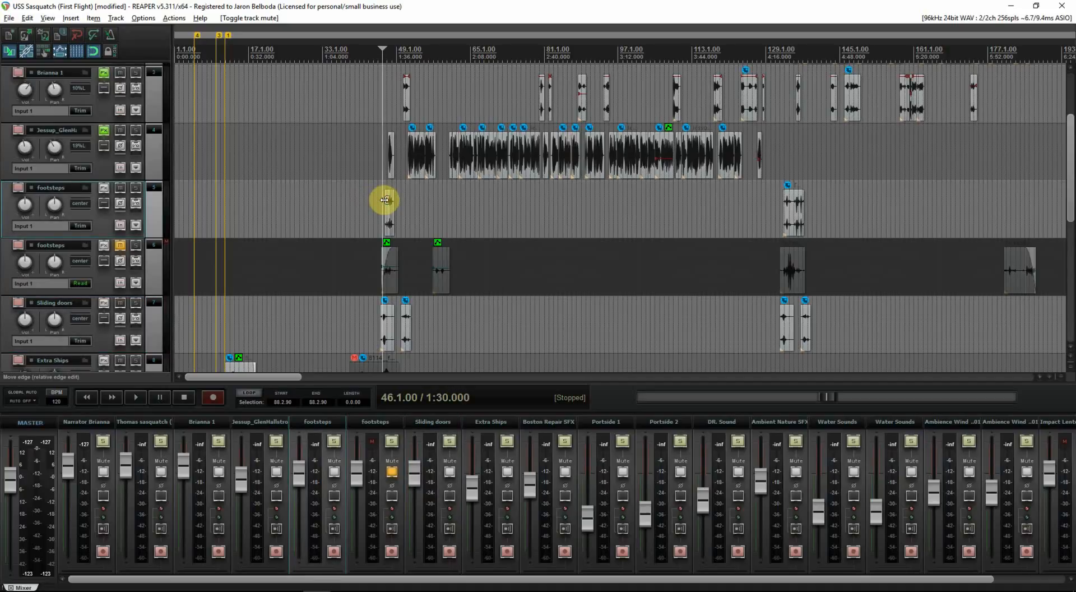
pyautogui.scroll(3, 392, 201)
pyautogui.scroll(2, 641, 213)
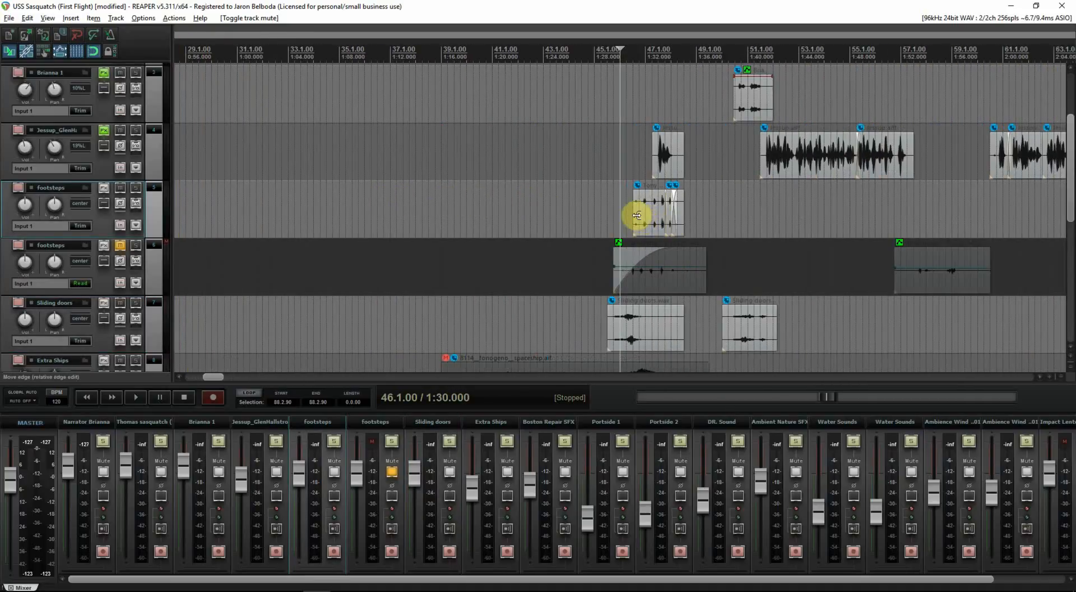
pyautogui.click(627, 220)
pyautogui.press('space')
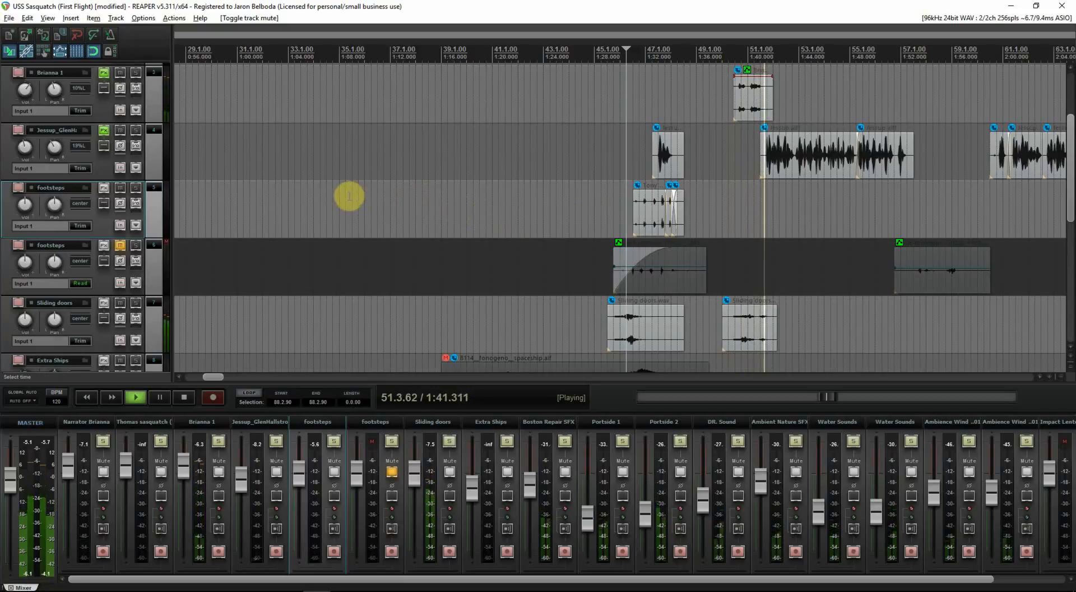
pyautogui.press('space')
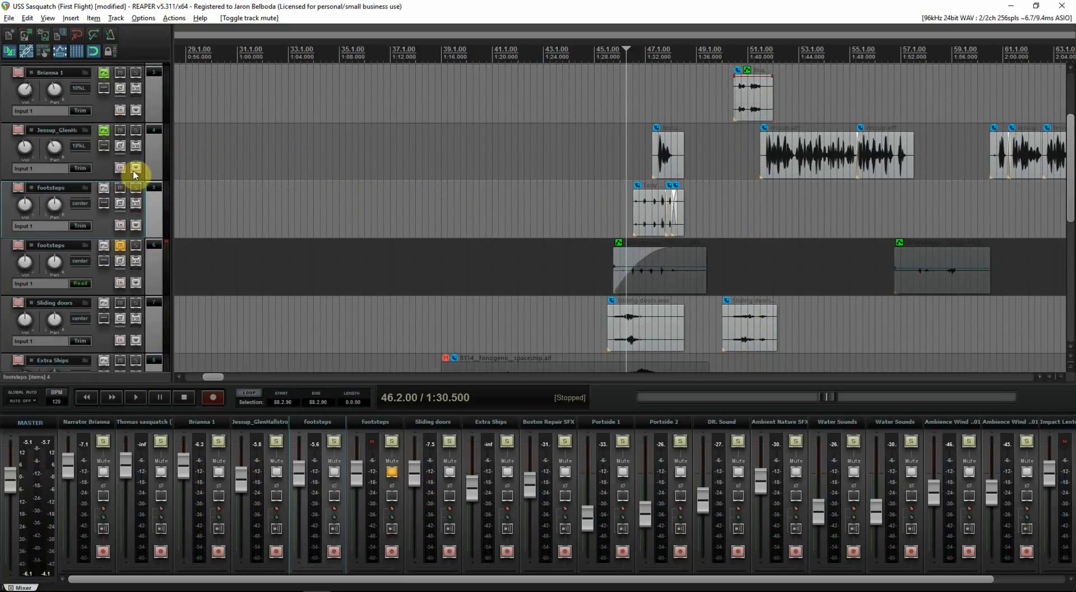
# - Mute footsteps track 5, unmute footsteps track 6, and save the project
pyautogui.click(120, 187)
pyautogui.click(119, 245)
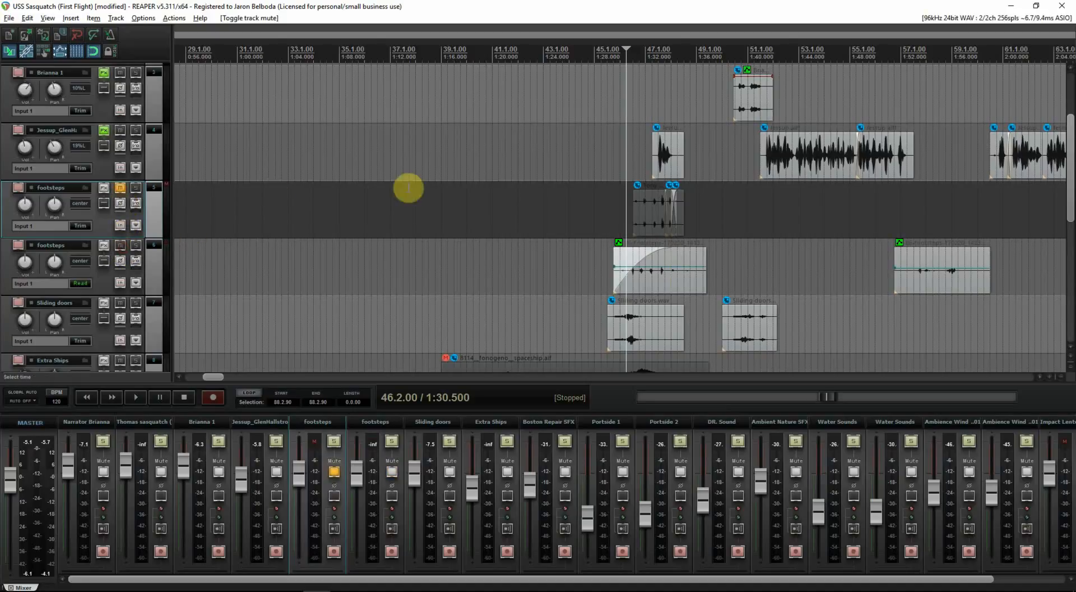
pyautogui.click(620, 211)
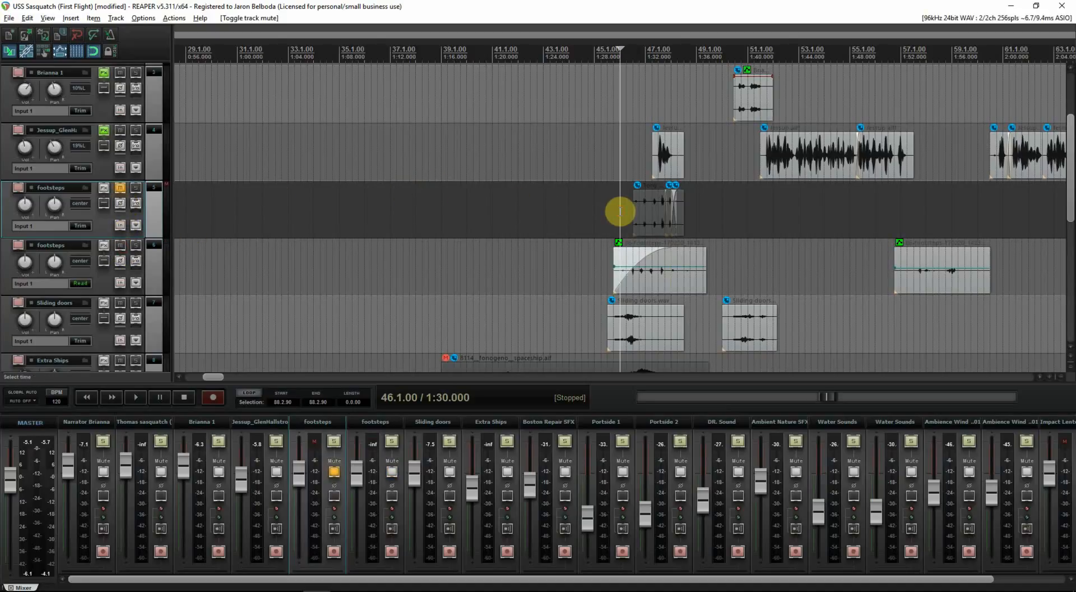
pyautogui.hotkey('ctrl', 's')
# - Play the scene from 45.4.00 through the second footsteps clip on track 6, and stop playback
pyautogui.click(614, 203)
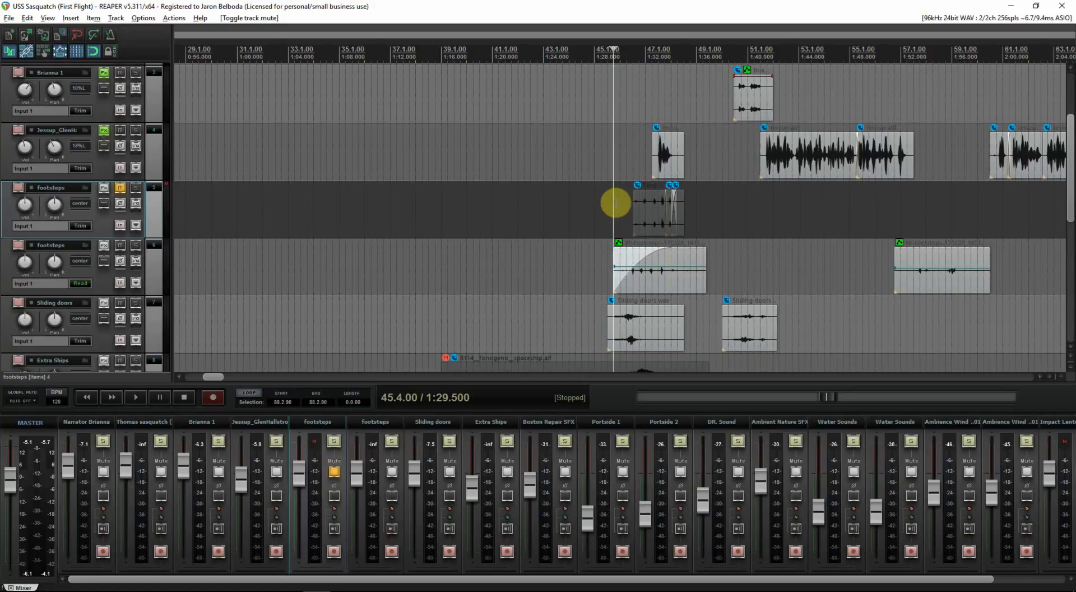
pyautogui.press('space')
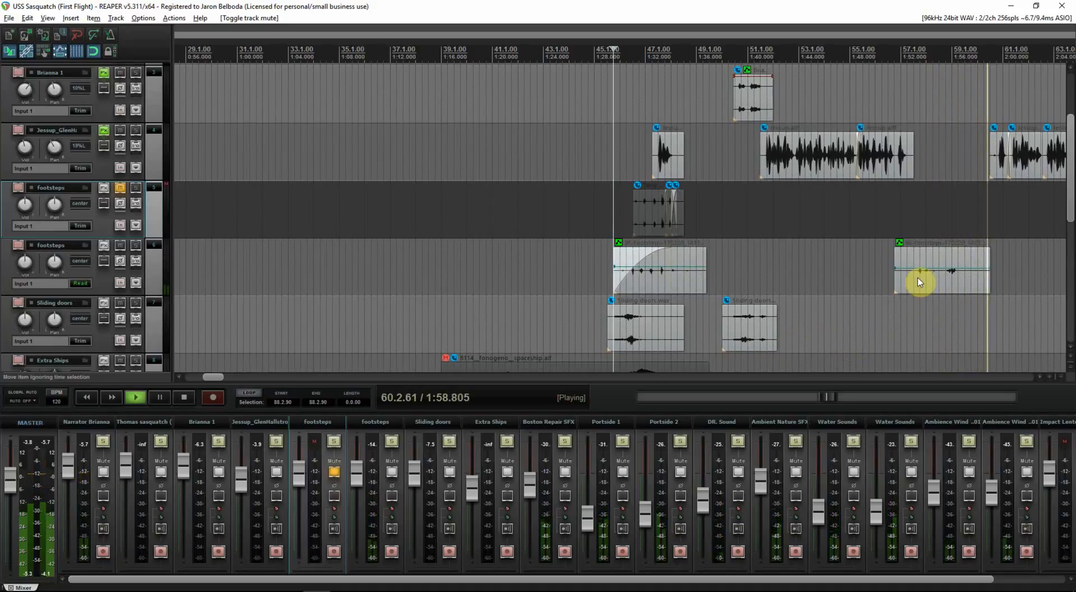
pyautogui.press('space')
pyautogui.moveTo(936, 268)
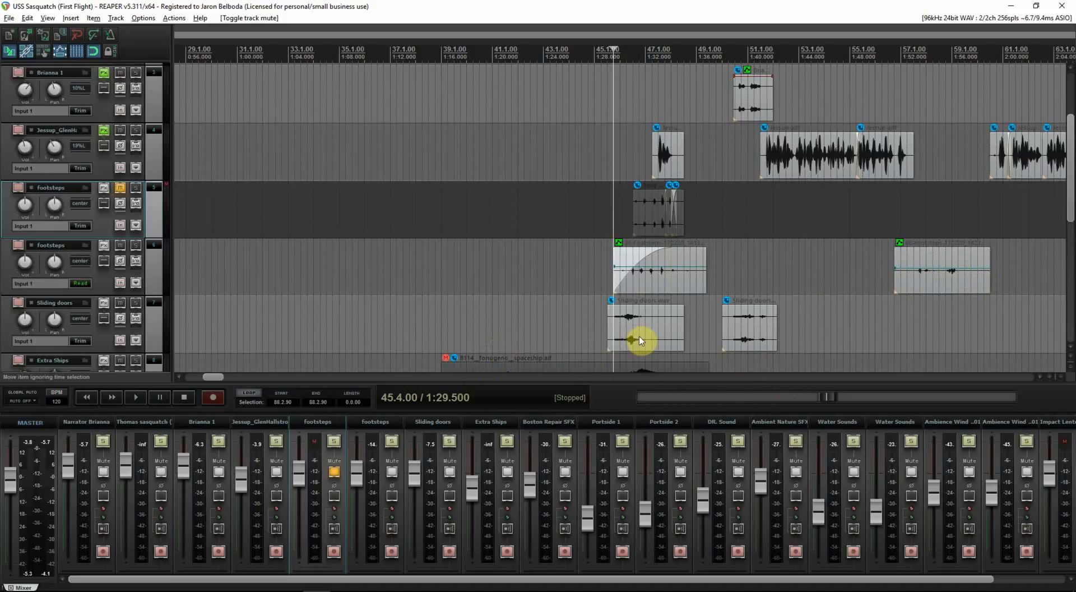
# - Listen to the long footsteps clip on track 6 and its sliding doors from 132.3.00, and stop playback
pyautogui.scroll(-5, 671, 291)
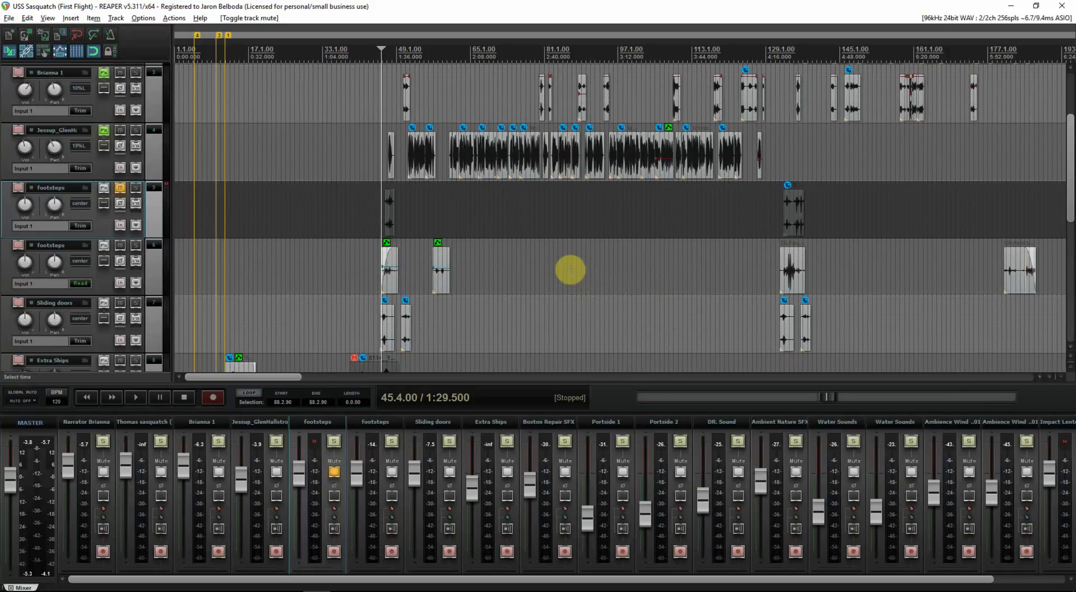
pyautogui.click(437, 222)
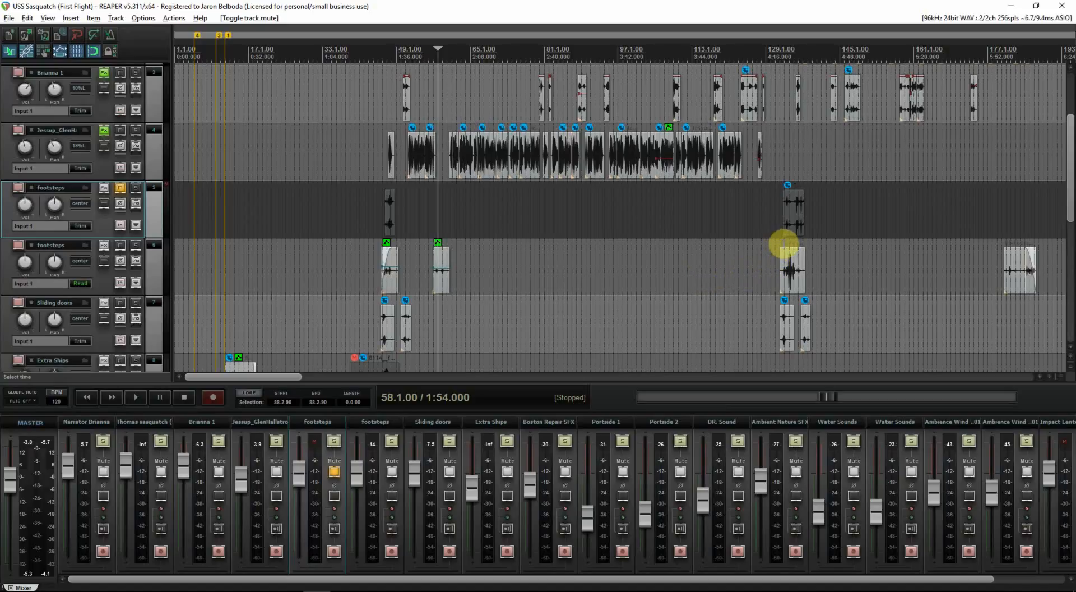
pyautogui.click(786, 243)
pyautogui.scroll(6, 786, 252)
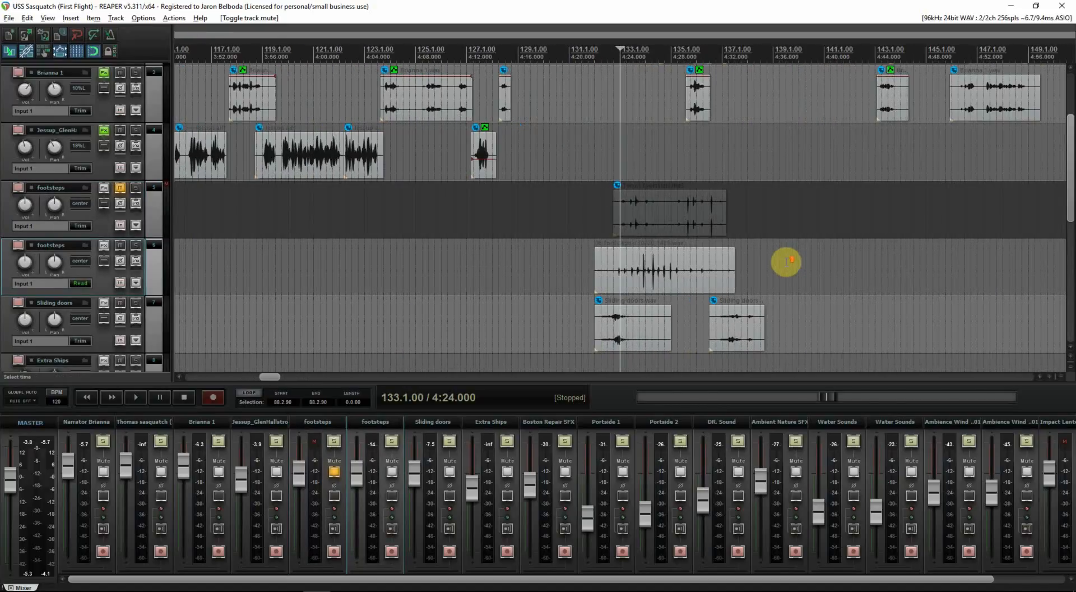
pyautogui.scroll(5, 786, 261)
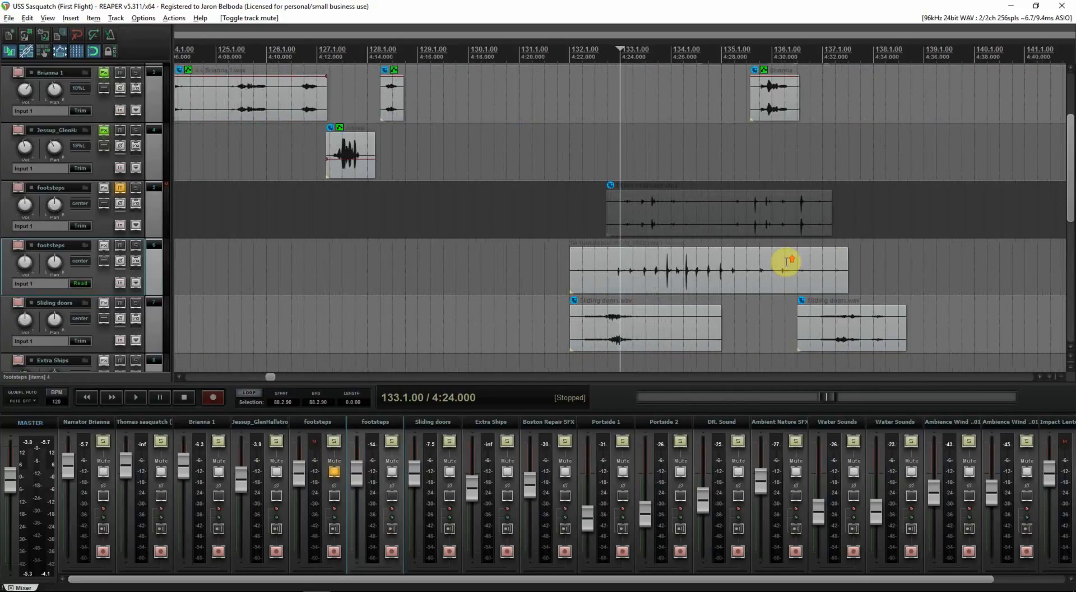
pyautogui.click(582, 228)
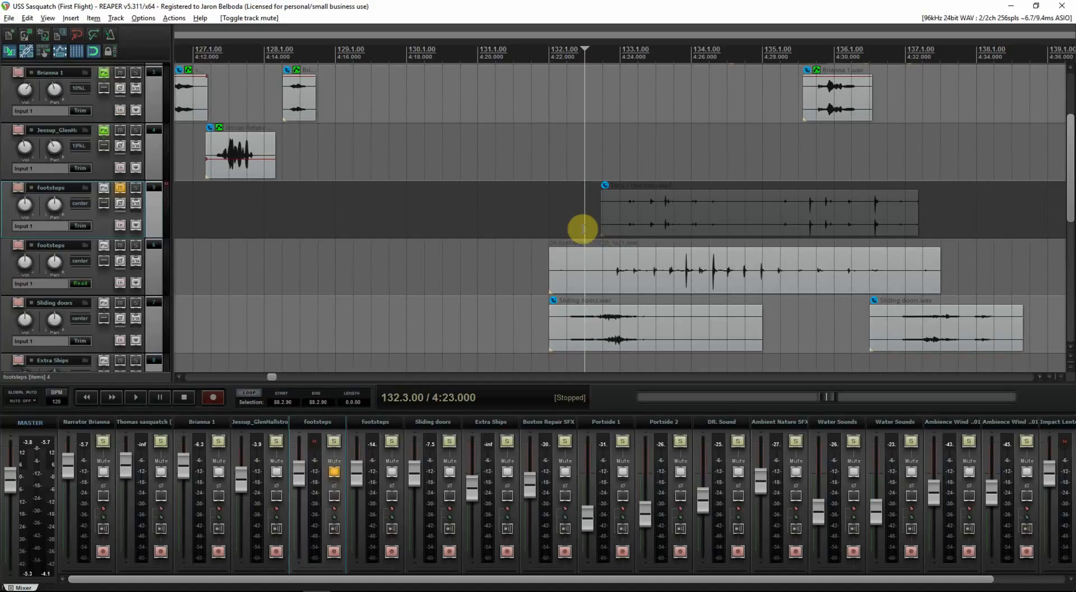
pyautogui.press('space')
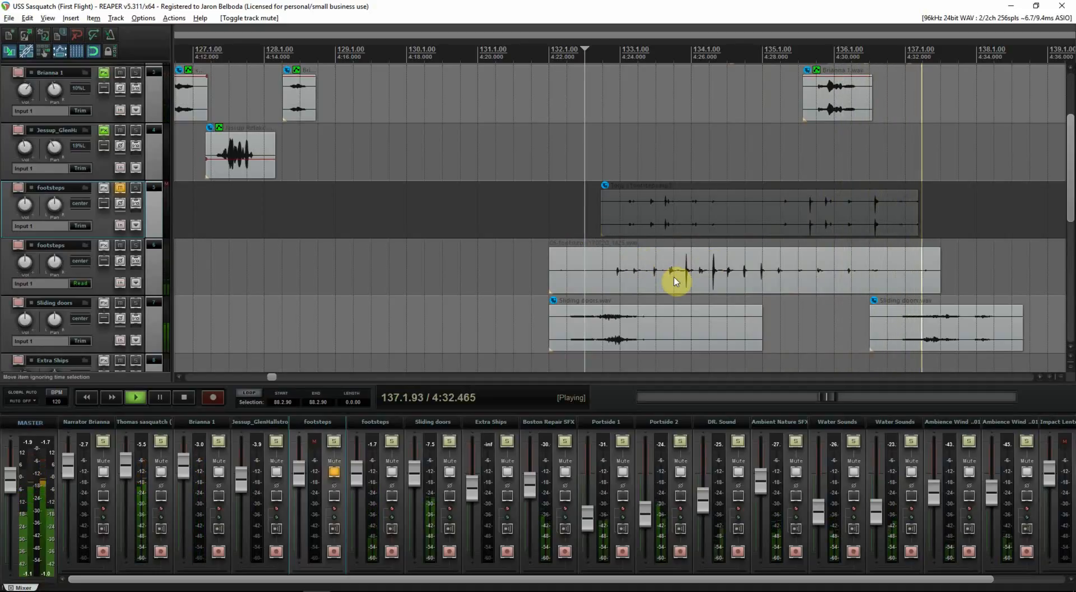
pyautogui.scroll(-2, 677, 279)
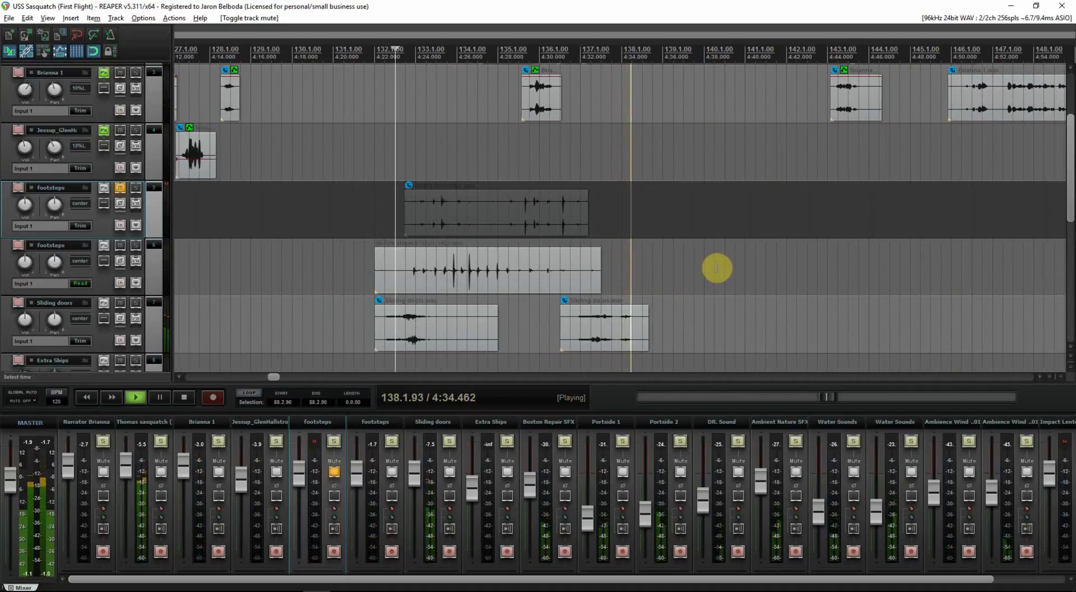
pyautogui.scroll(-8, 717, 268)
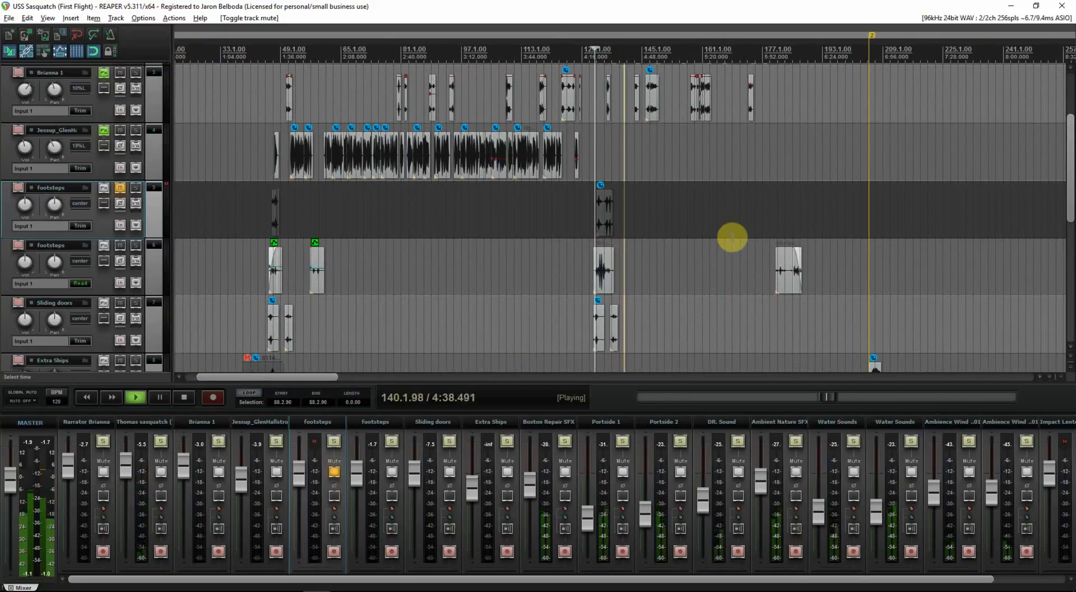
pyautogui.scroll(-2, 768, 240)
pyautogui.scroll(-2, 766, 240)
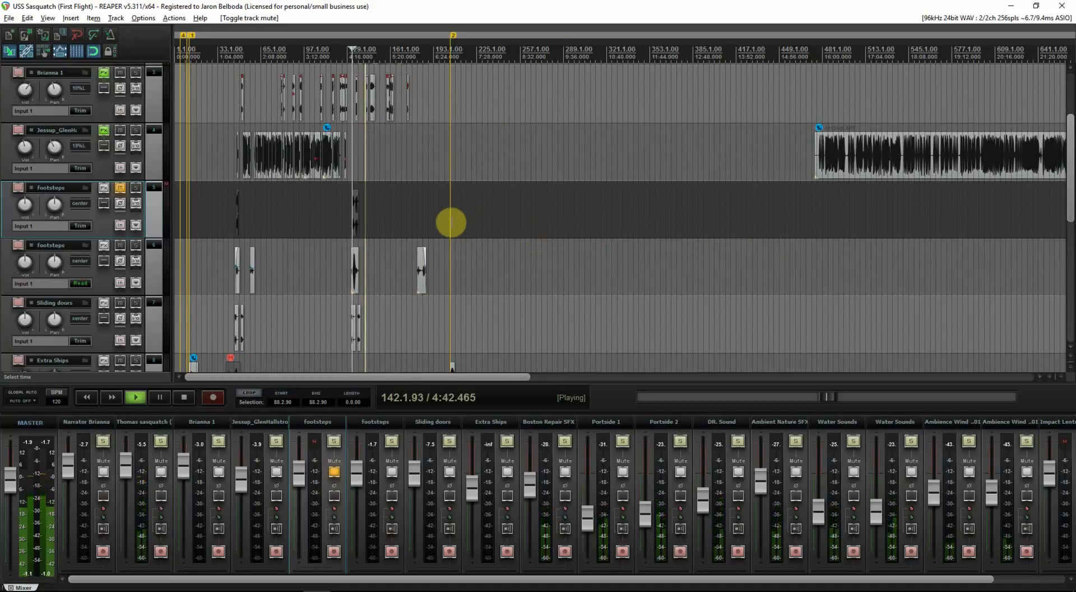
pyautogui.scroll(3, 448, 221)
pyautogui.scroll(3, 605, 219)
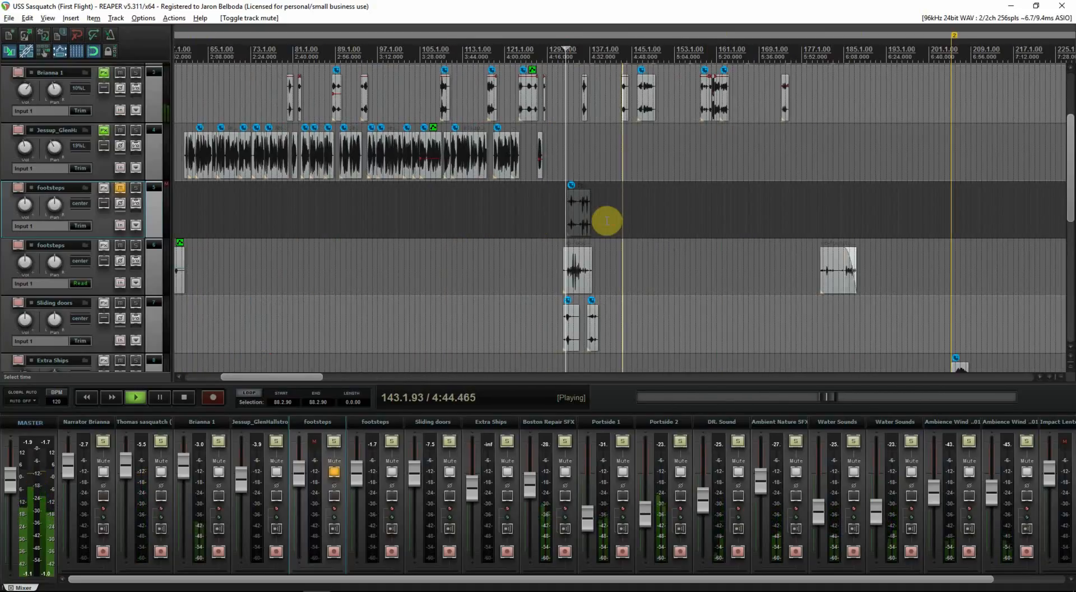
pyautogui.press('space')
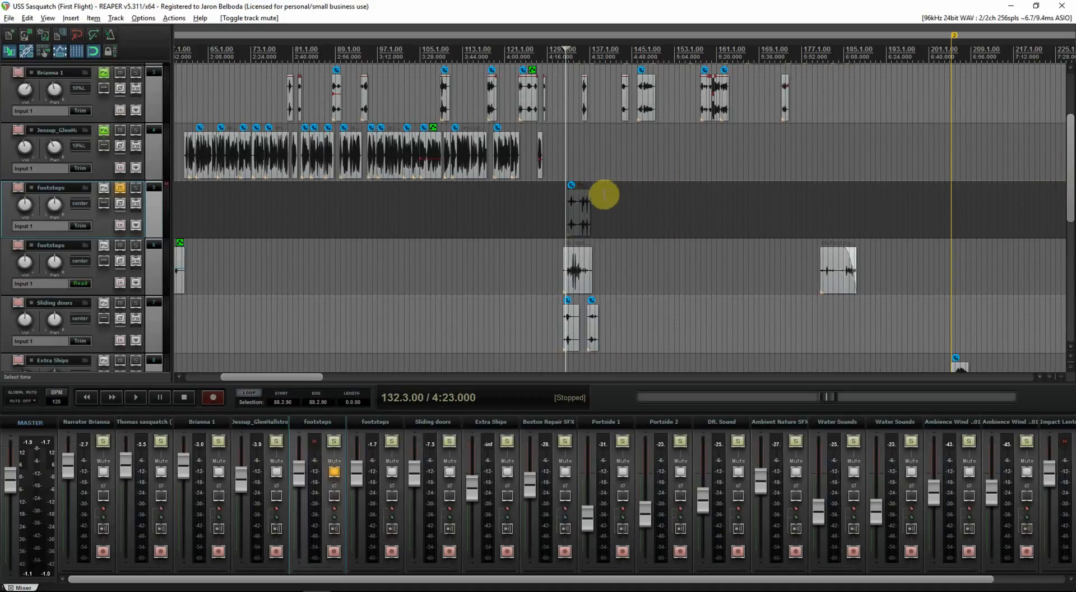
# - Play from 139.1.00, after the sliding doors, and examine the dialogue clips on the topmost voice tracks
pyautogui.click(583, 164)
pyautogui.scroll(3, 579, 163)
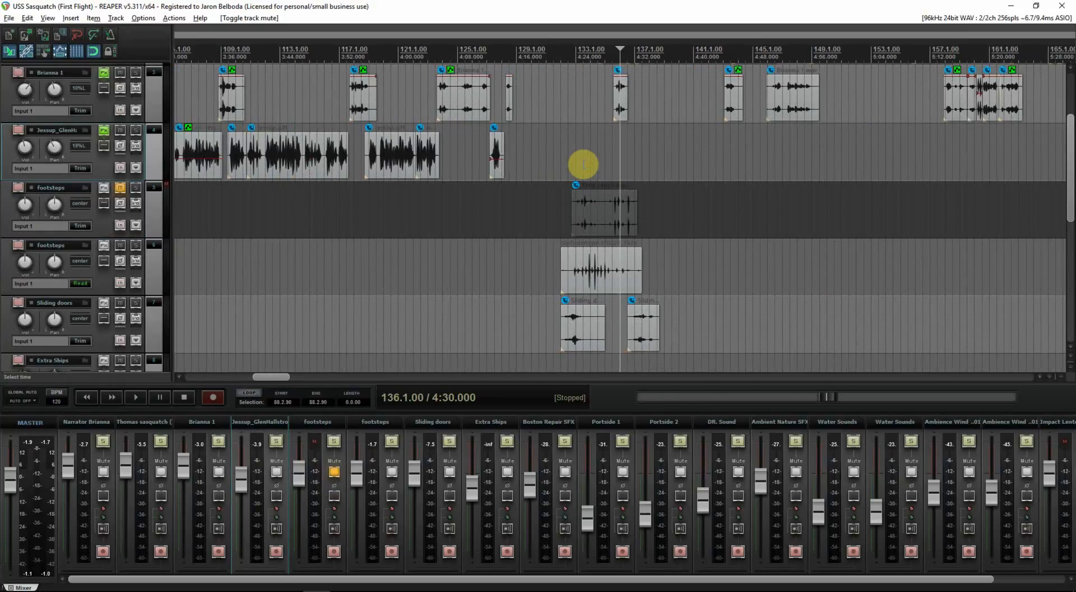
pyautogui.scroll(-1, 607, 168)
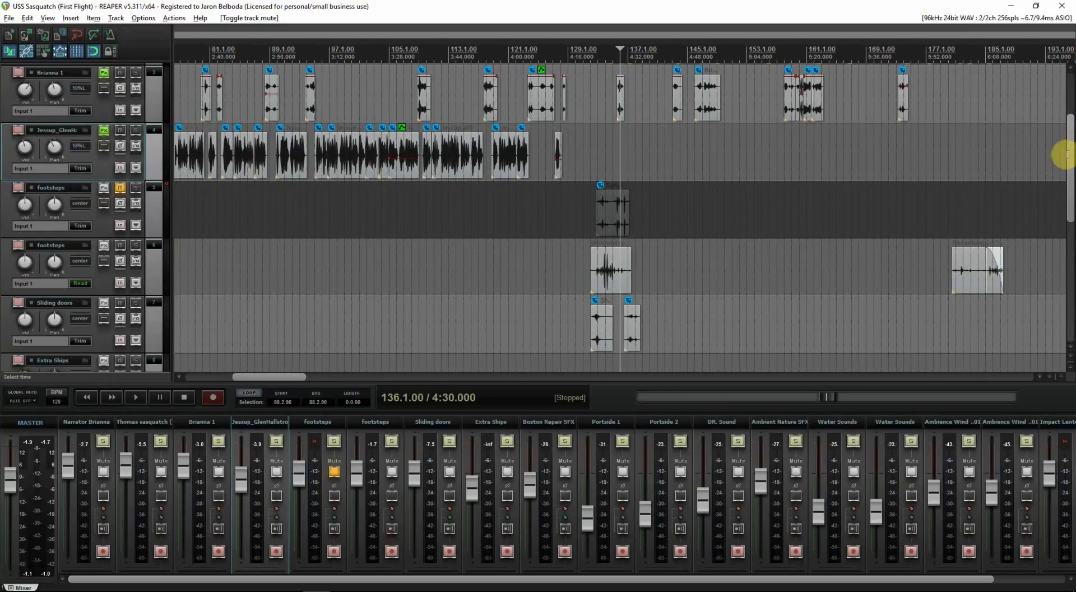
pyautogui.press('space')
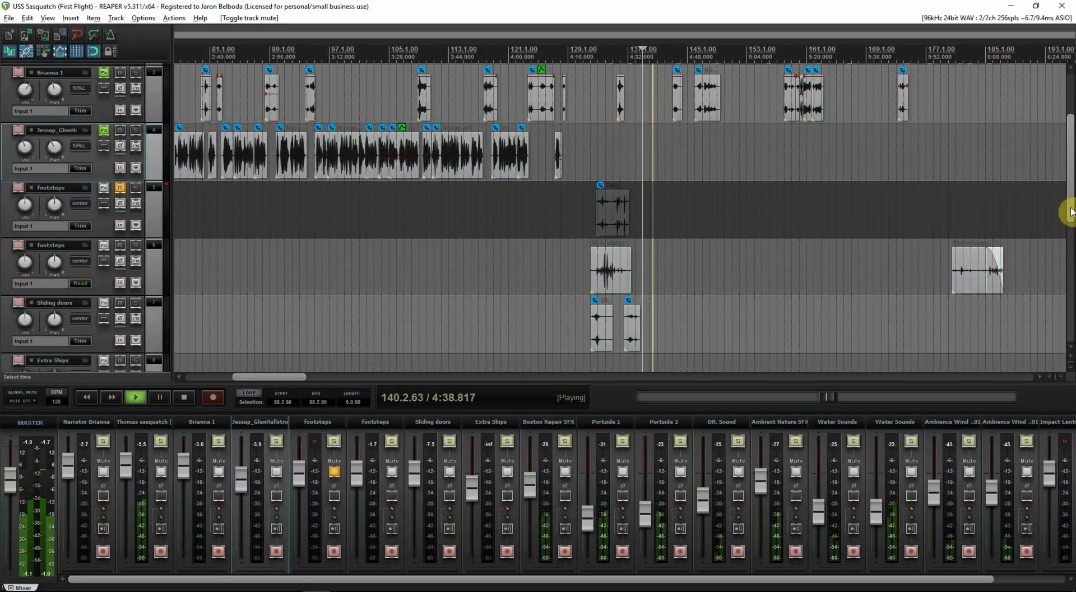
pyautogui.moveTo(1071, 212); pyautogui.dragTo(1066, 161)
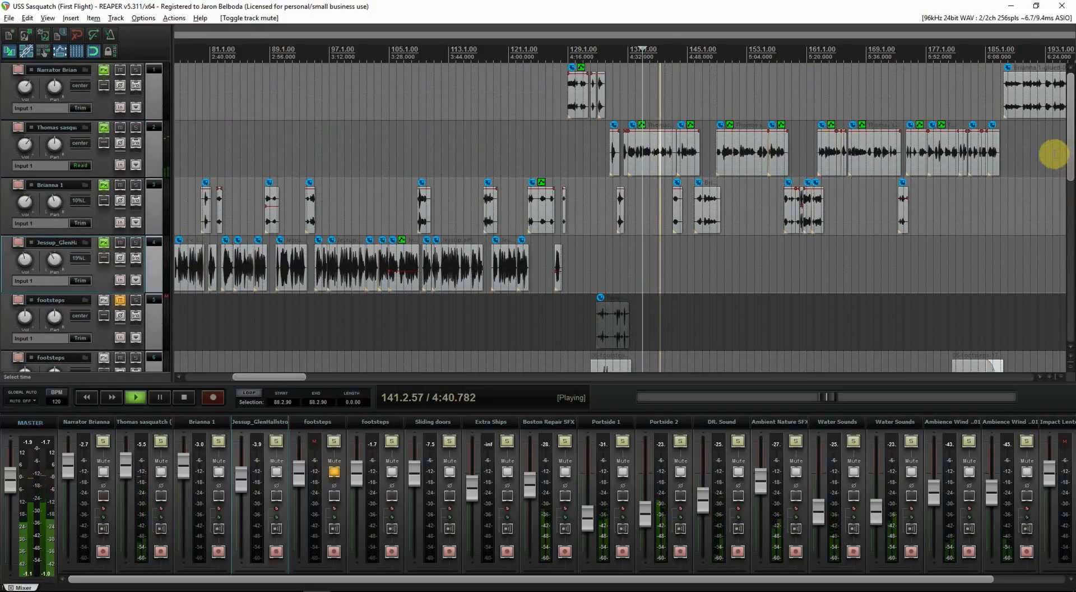
pyautogui.scroll(4, 692, 226)
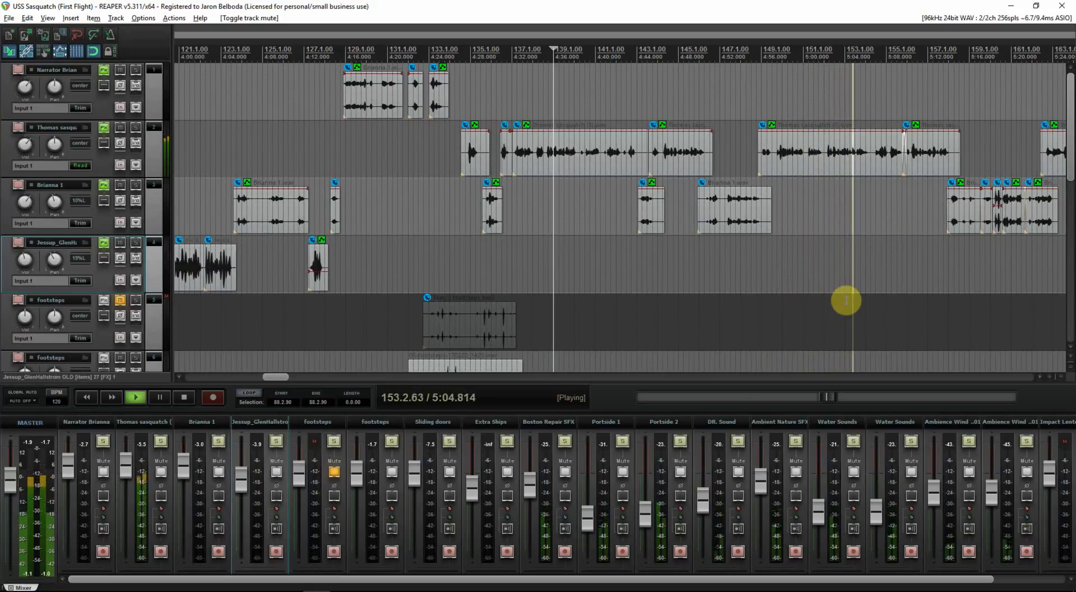
# - Stop playback and move the edit cursor to 181.3.00, near the start of the last footsteps clip before the second marker
pyautogui.press('space')
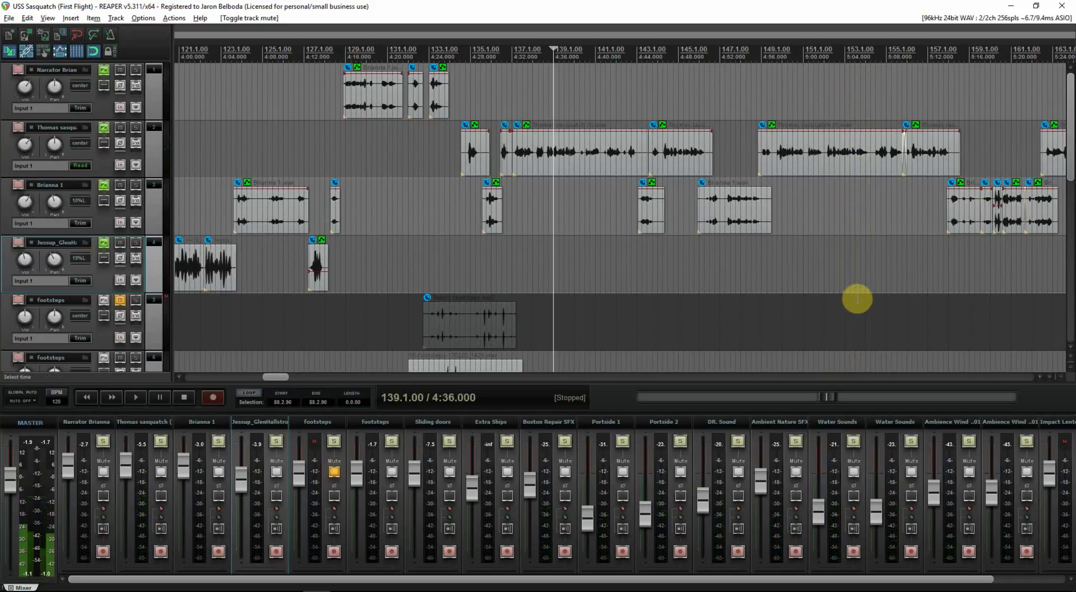
pyautogui.scroll(-5, 857, 298)
pyautogui.scroll(3, 856, 298)
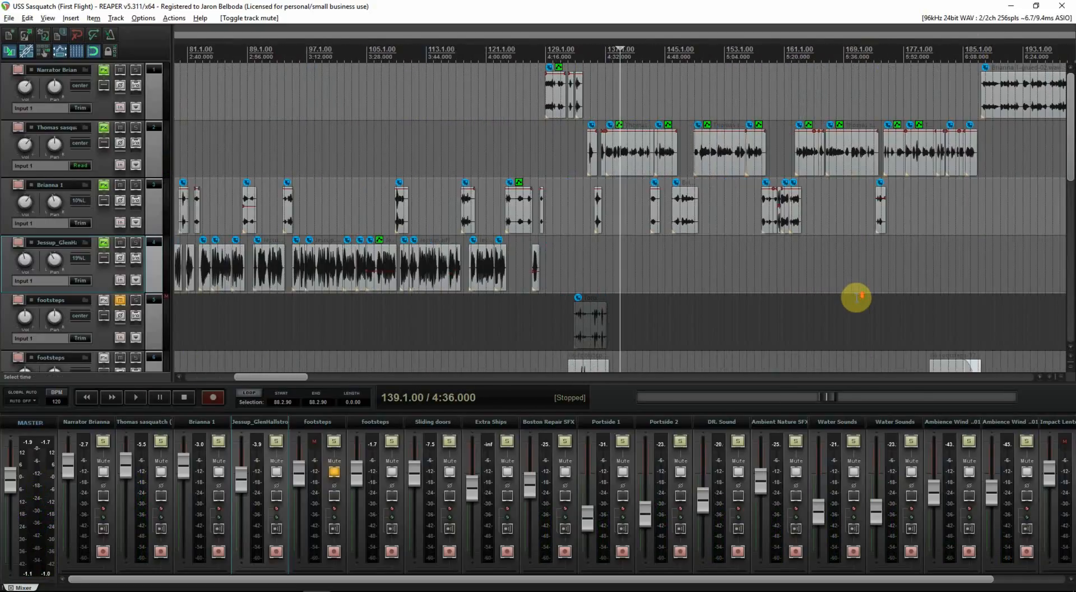
pyautogui.click(954, 239)
pyautogui.scroll(2, 954, 239)
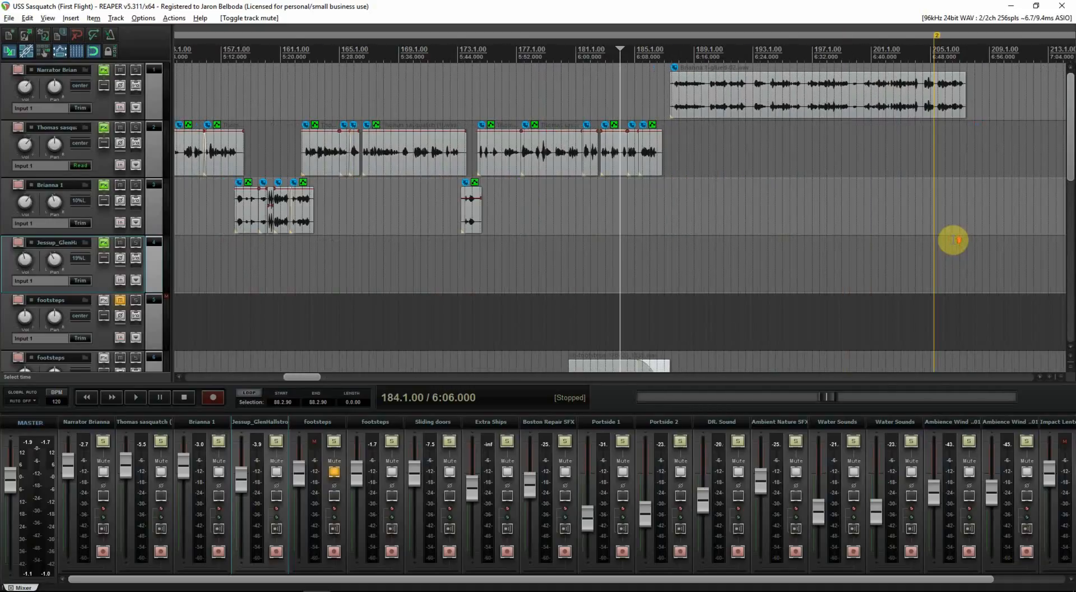
pyautogui.click(584, 226)
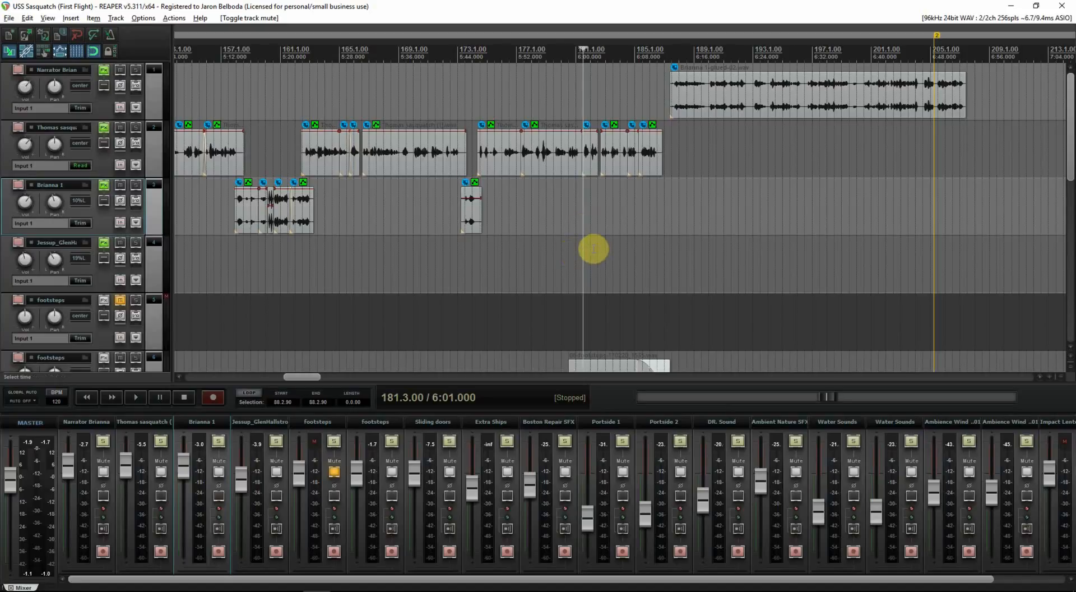
# - Switch to the Word script and read from page 2 to the end of page 7, checking the footsteps, sliding doors and construction sound cues
pyautogui.hotkey('alt', 'Tab')
pyautogui.click(639, 246)
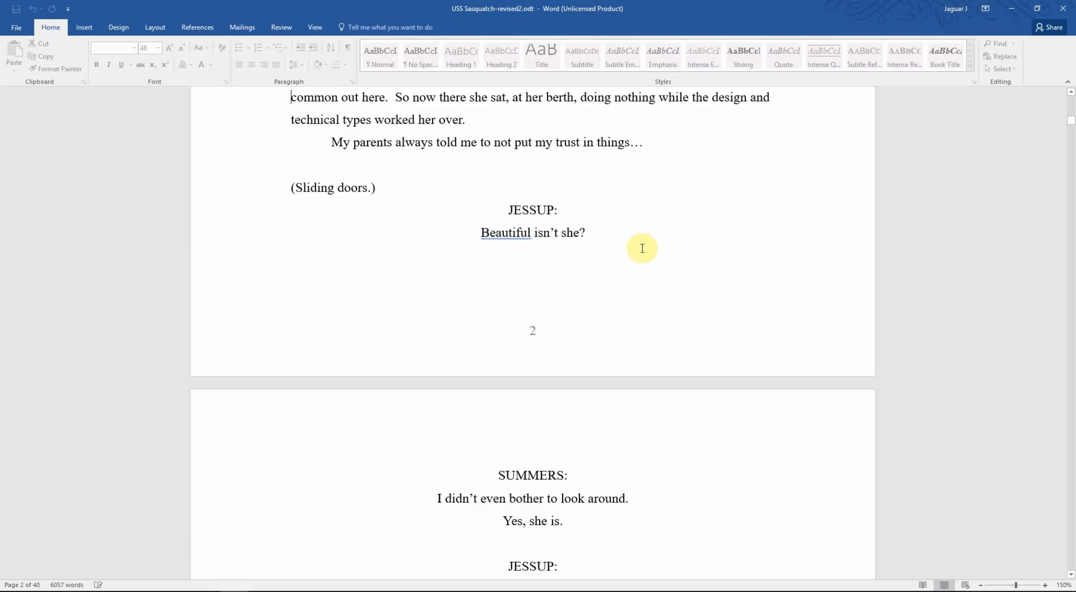
pyautogui.scroll(-15, 596, 318)
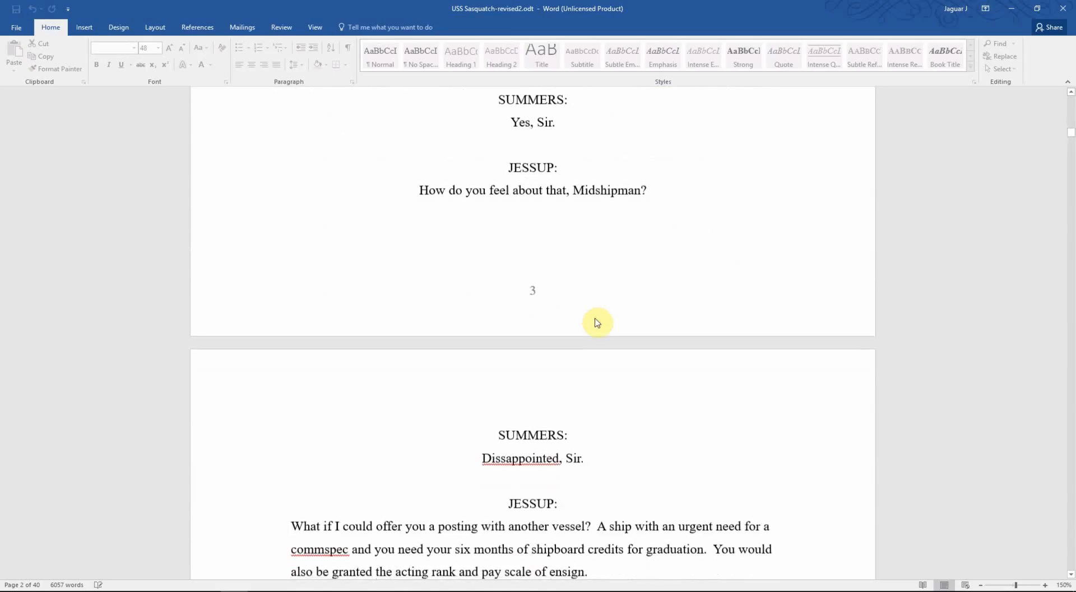
pyautogui.scroll(-18, 597, 322)
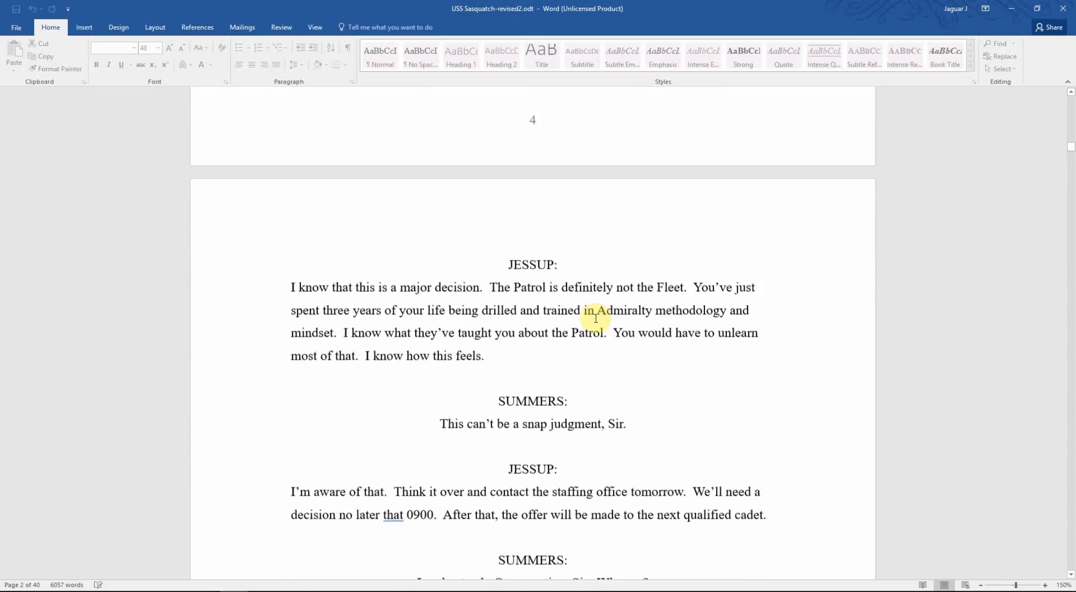
pyautogui.scroll(-15, 596, 318)
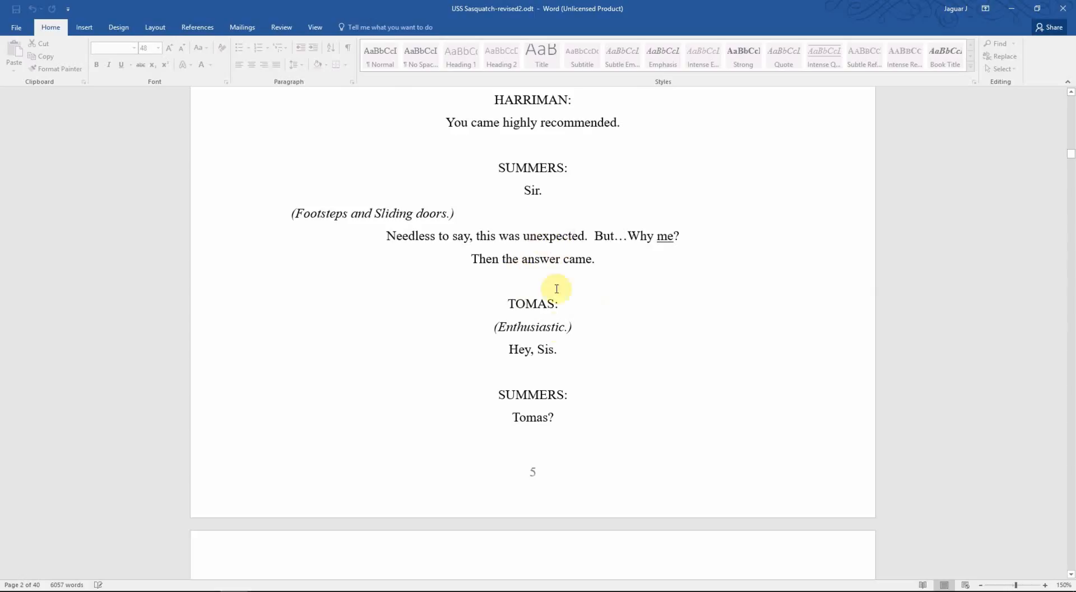
pyautogui.scroll(5, 543, 198)
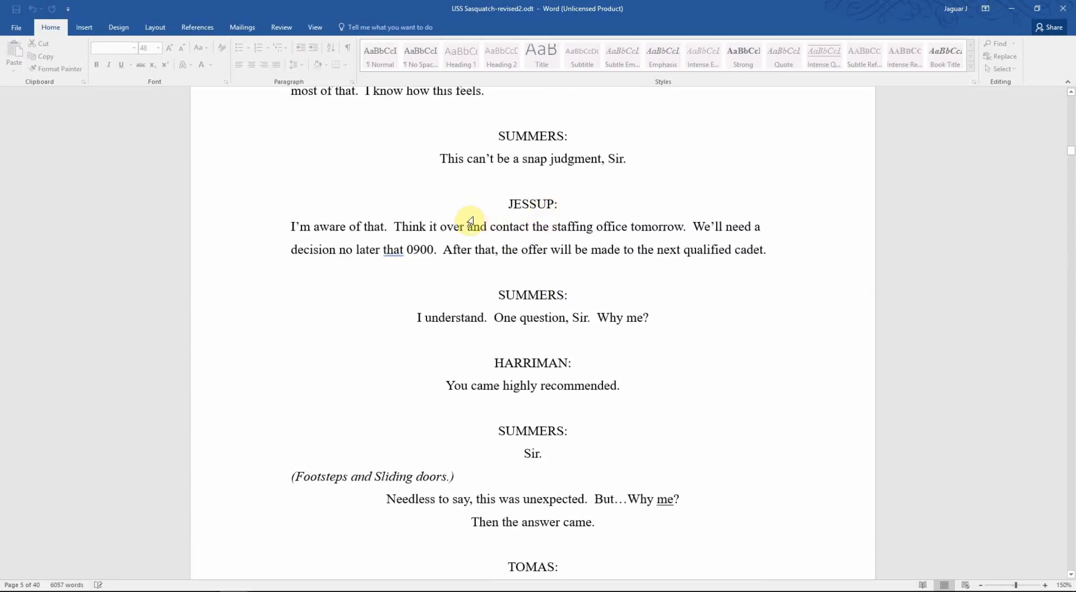
pyautogui.scroll(2, 577, 217)
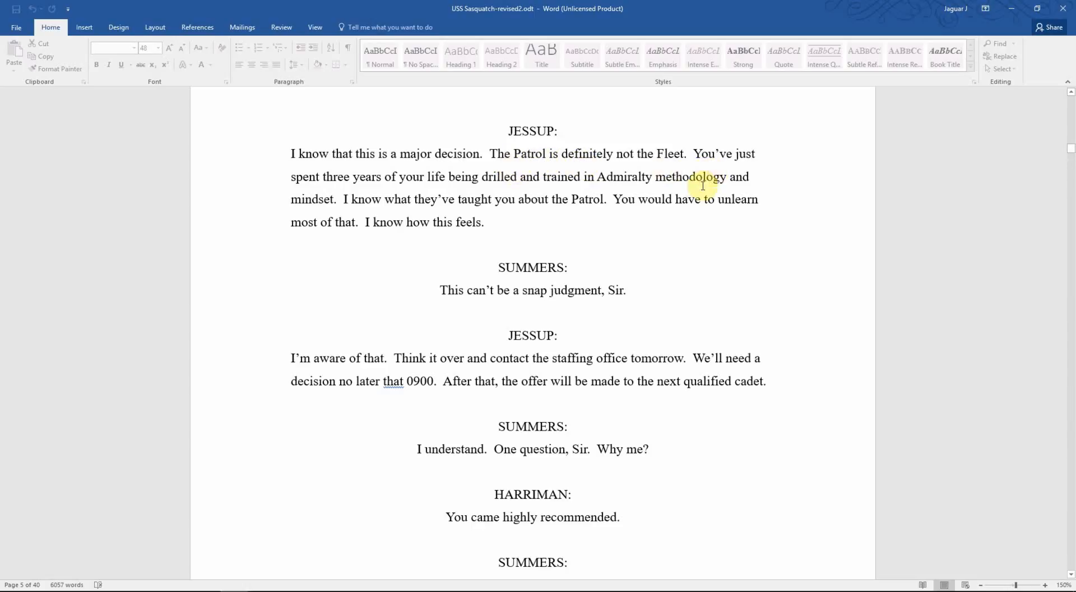
pyautogui.scroll(-18, 616, 241)
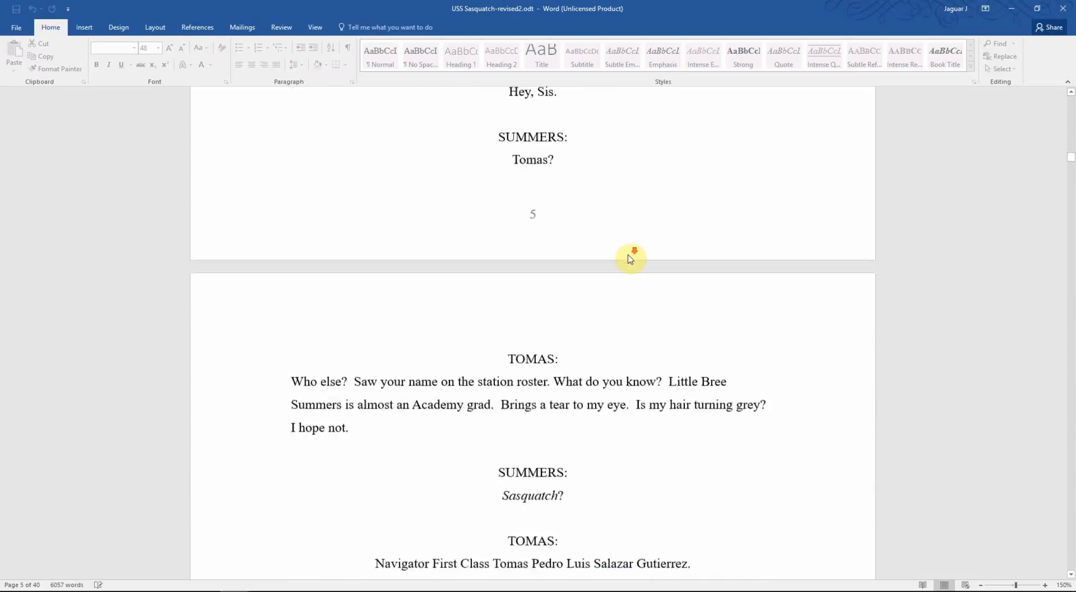
pyautogui.scroll(-7, 628, 253)
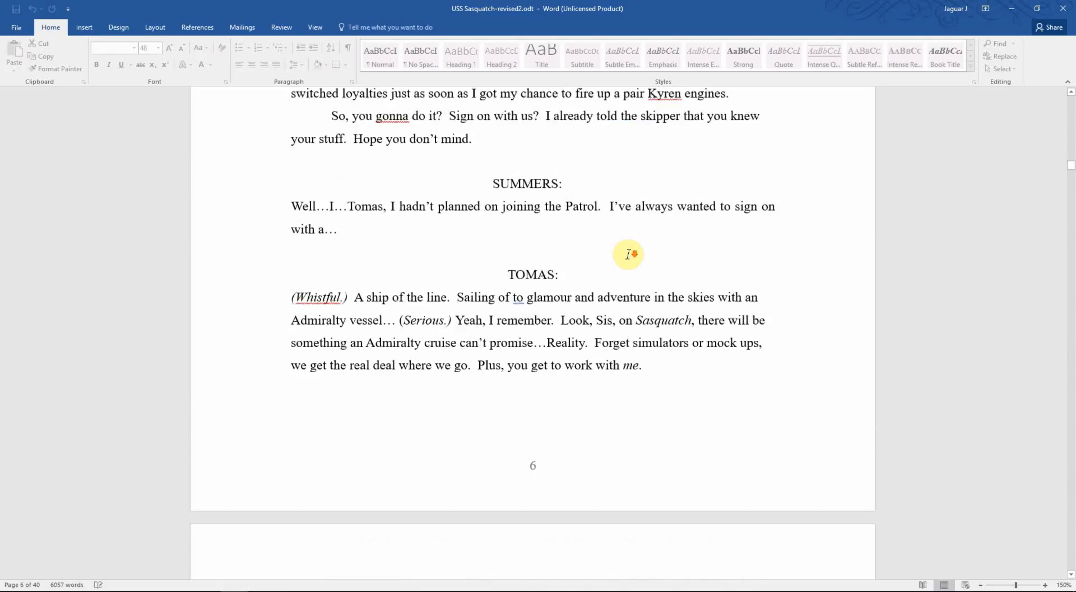
pyautogui.scroll(-11, 592, 290)
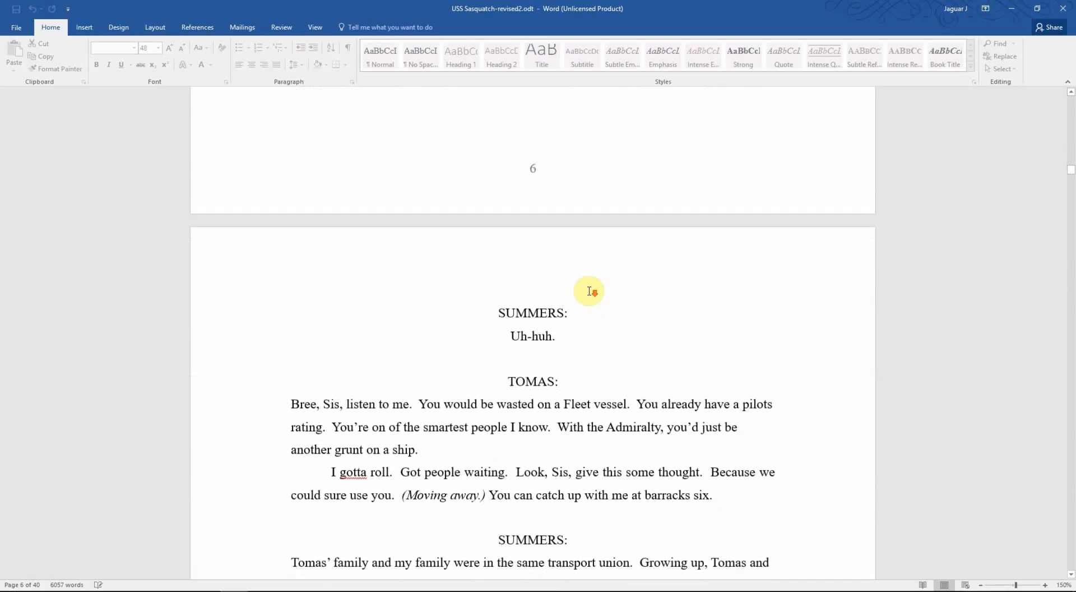
pyautogui.scroll(-3, 591, 291)
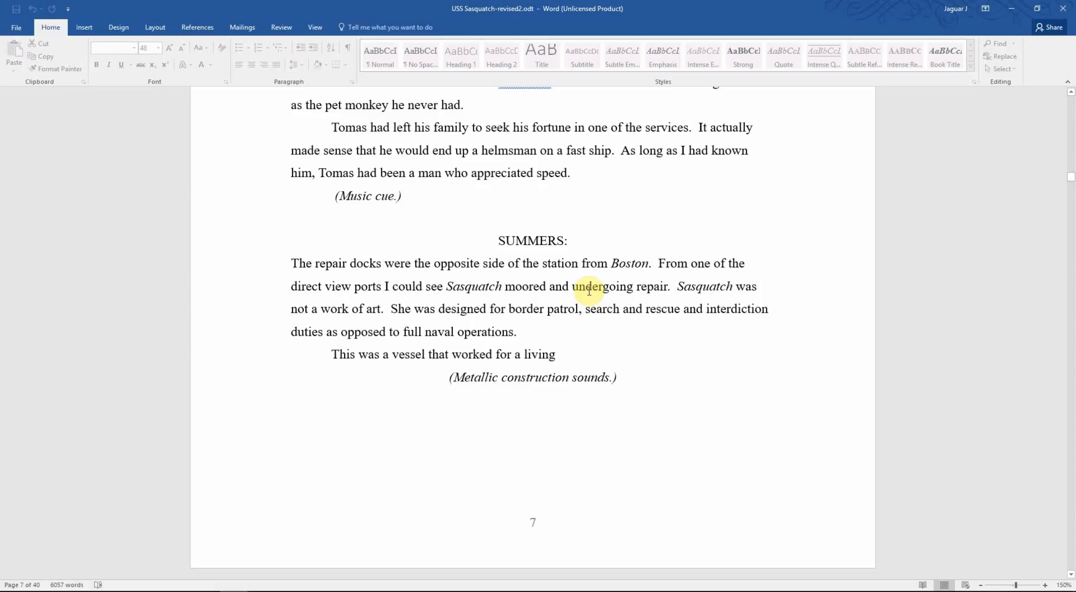
# - Place the edit cursor at 182.3.00 in REAPER, and reread the "Moving away" line on page 7 of the Word script
pyautogui.hotkey('alt', 'Tab')
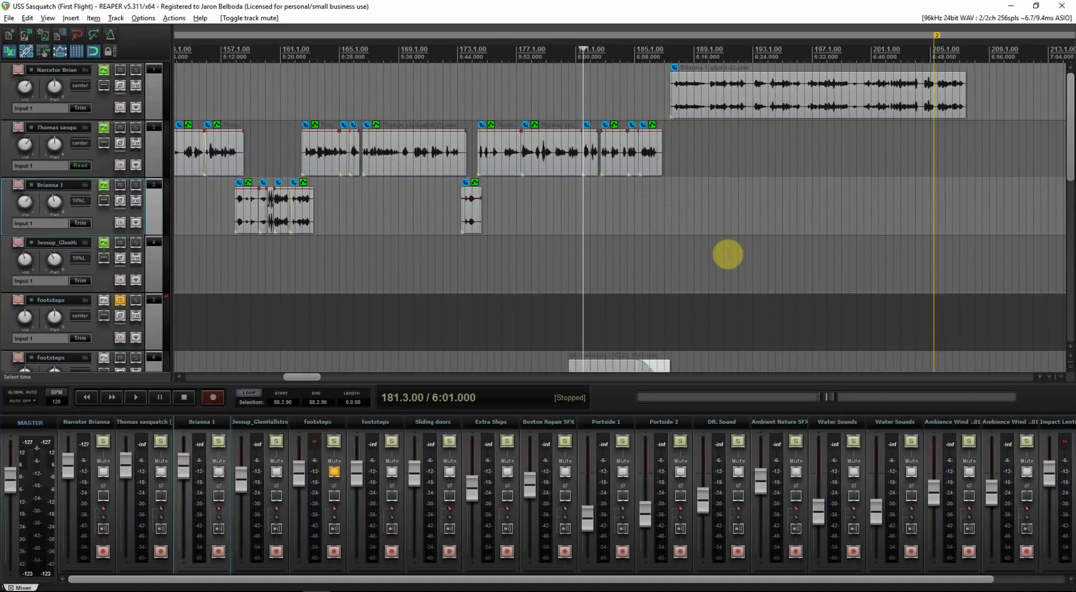
pyautogui.click(598, 225)
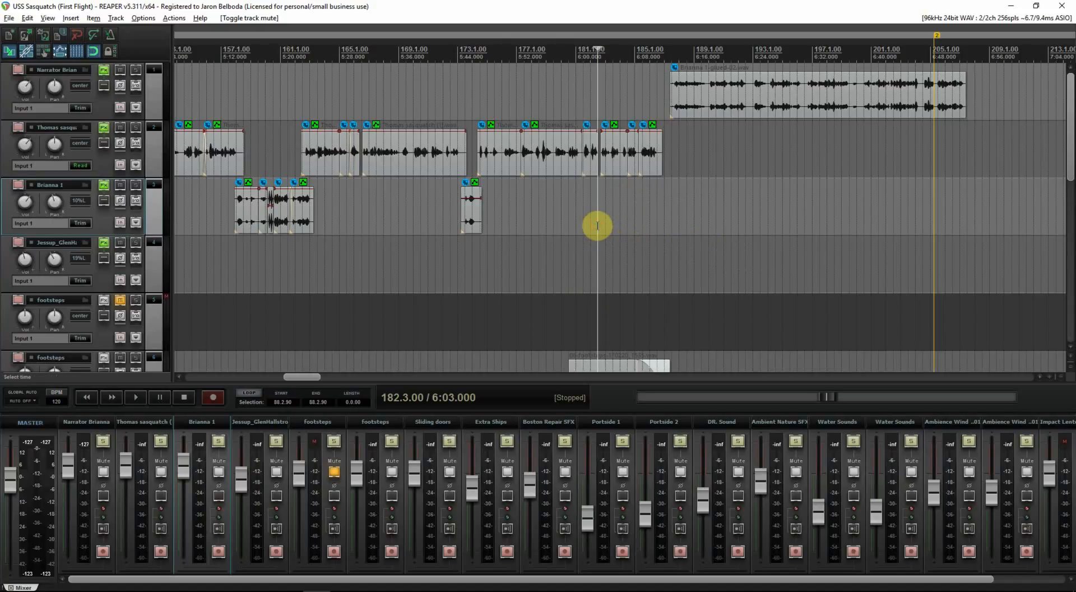
pyautogui.hotkey('alt', 'Tab')
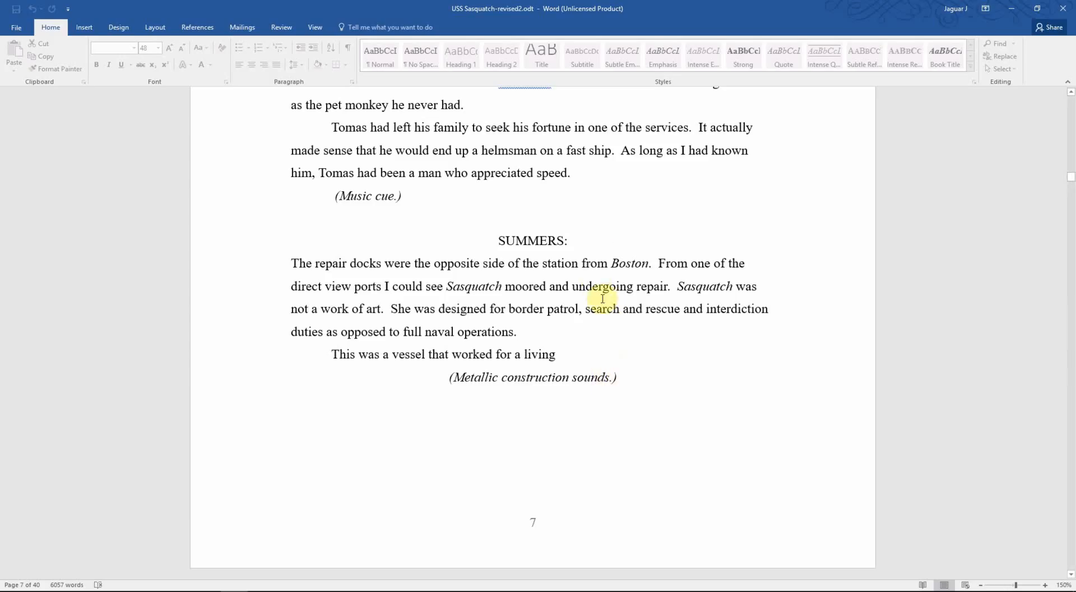
pyautogui.scroll(4, 590, 280)
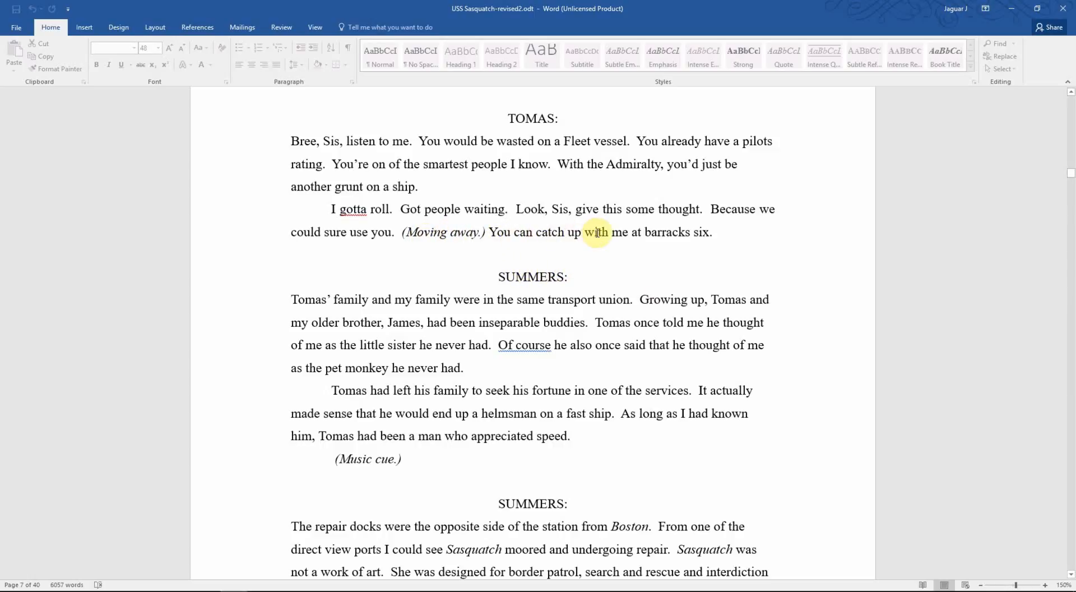
# - Return to REAPER, play from 182.3.00 past the end of the dialogue on voice track 2, and stop playback
pyautogui.hotkey('alt', 'Tab')
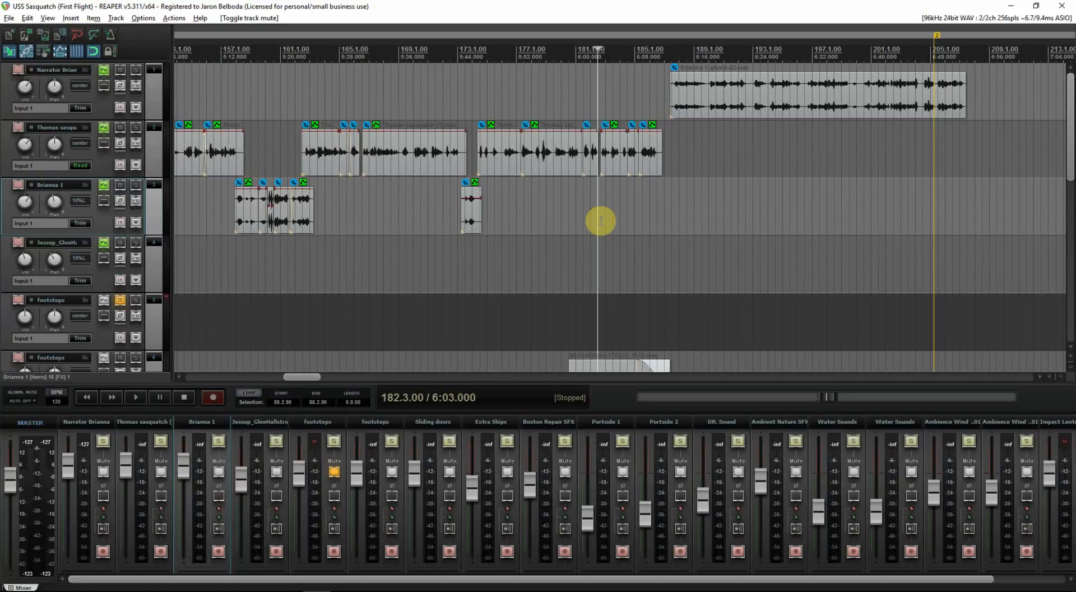
pyautogui.press('space')
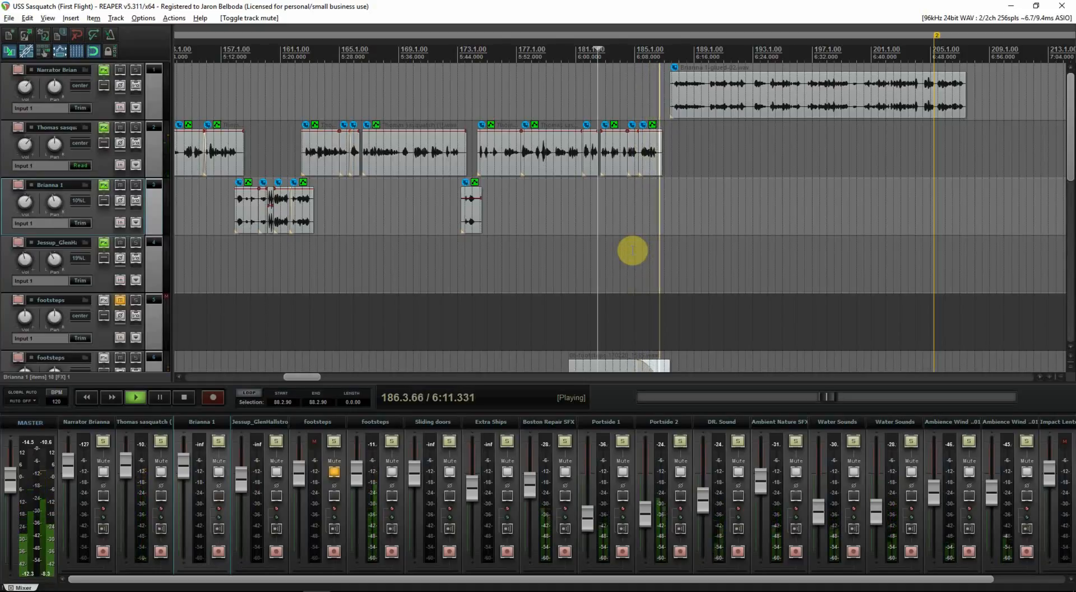
pyautogui.press('space')
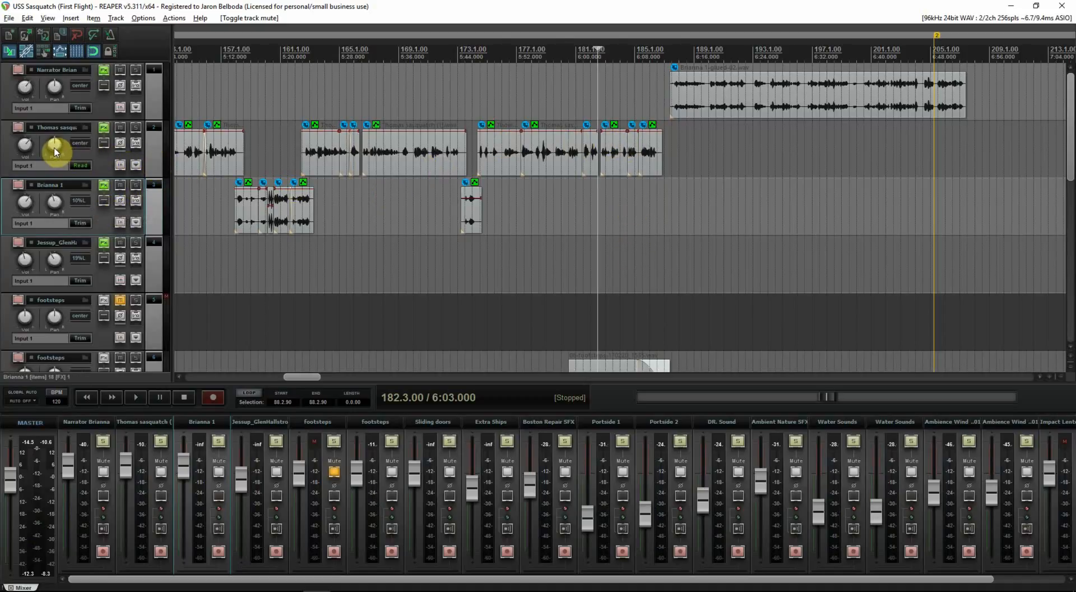
# - Show the pan envelope of voice track 2, play its curve from 185.3.00, and stop playback
pyautogui.click(150, 159)
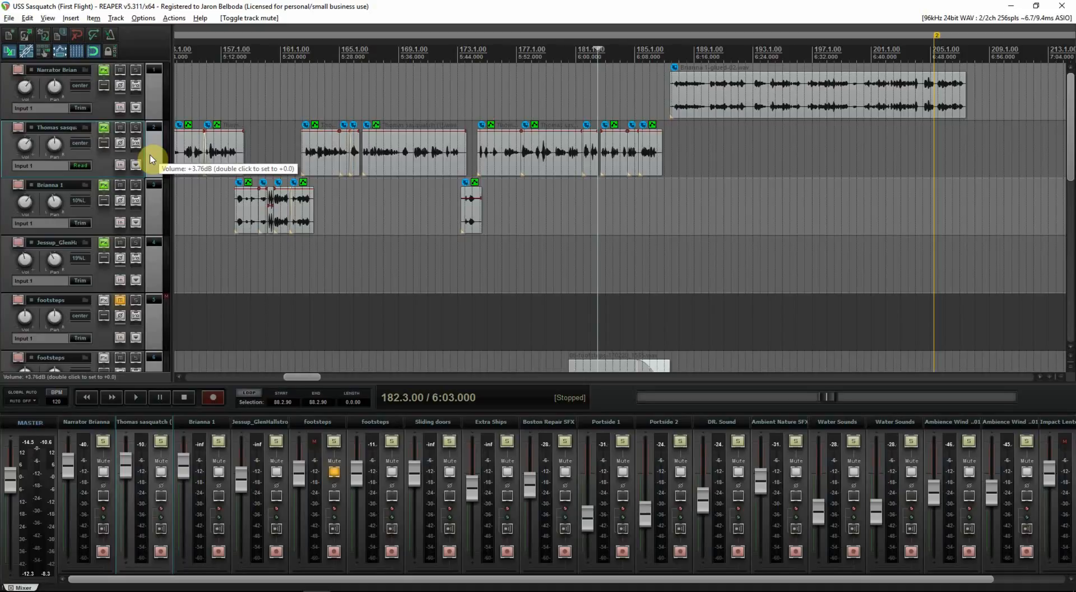
pyautogui.press('p')
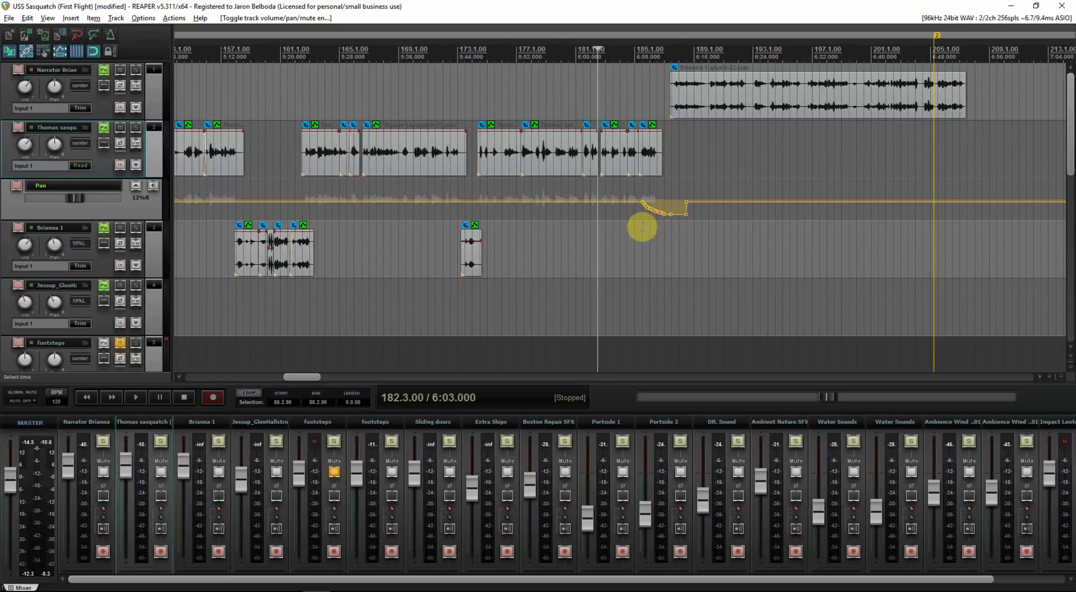
pyautogui.click(643, 223)
pyautogui.press('space')
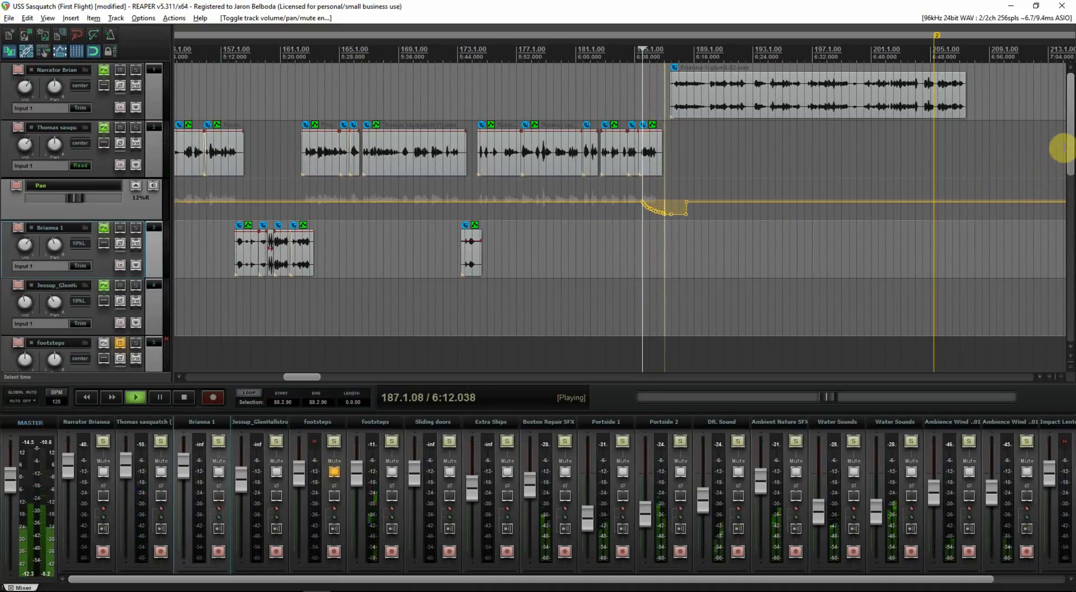
pyautogui.press('space')
# - Show the pan envelope of footsteps track 6, play the footsteps moving away from 185.3.00, and stop playback
pyautogui.moveTo(1071, 135); pyautogui.dragTo(1069, 171)
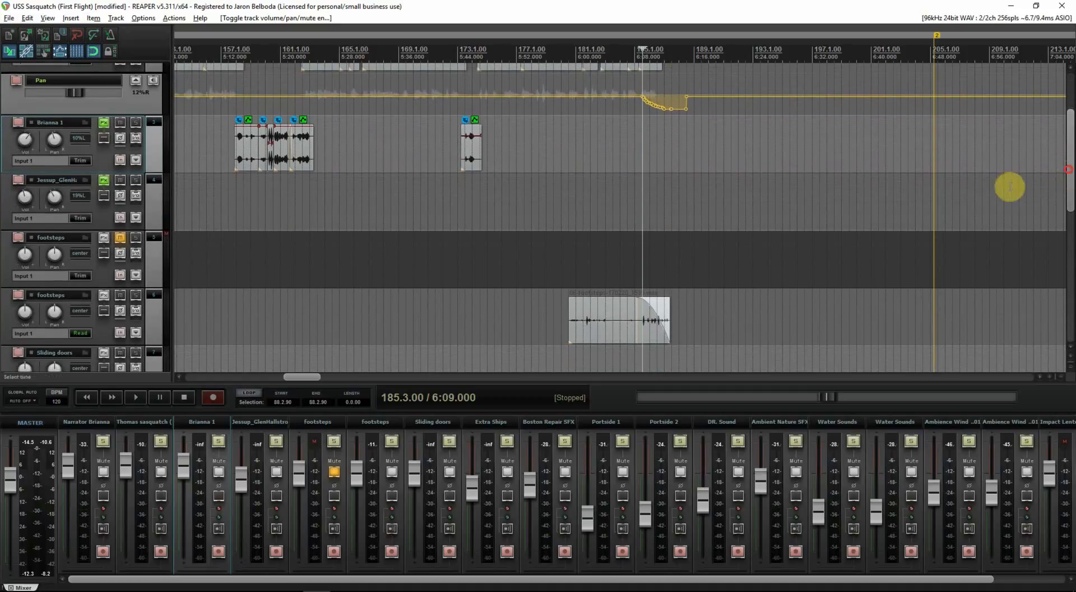
pyautogui.click(149, 328)
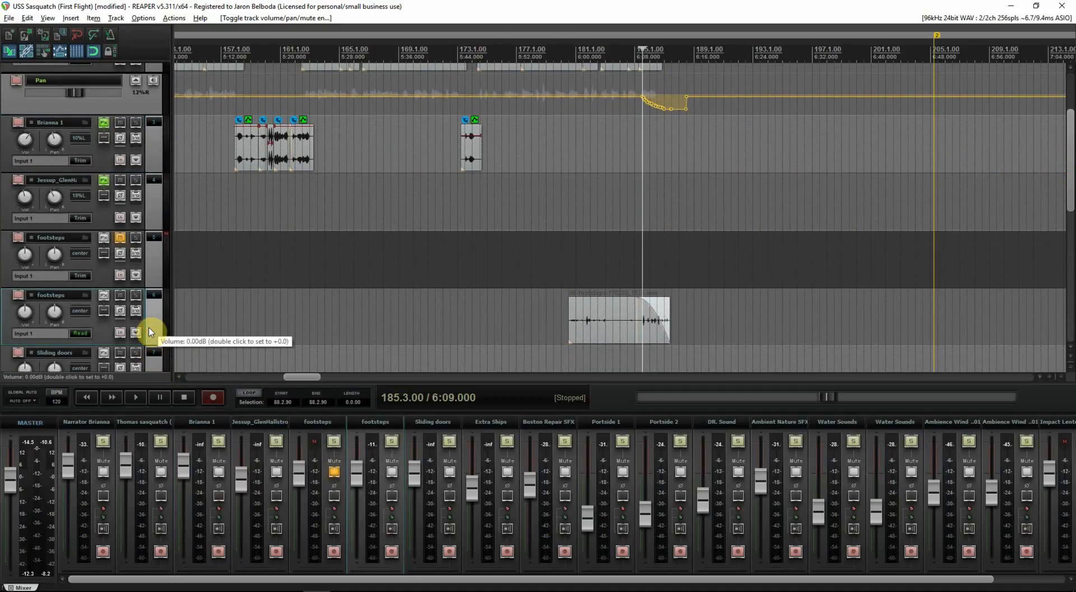
pyautogui.press('p')
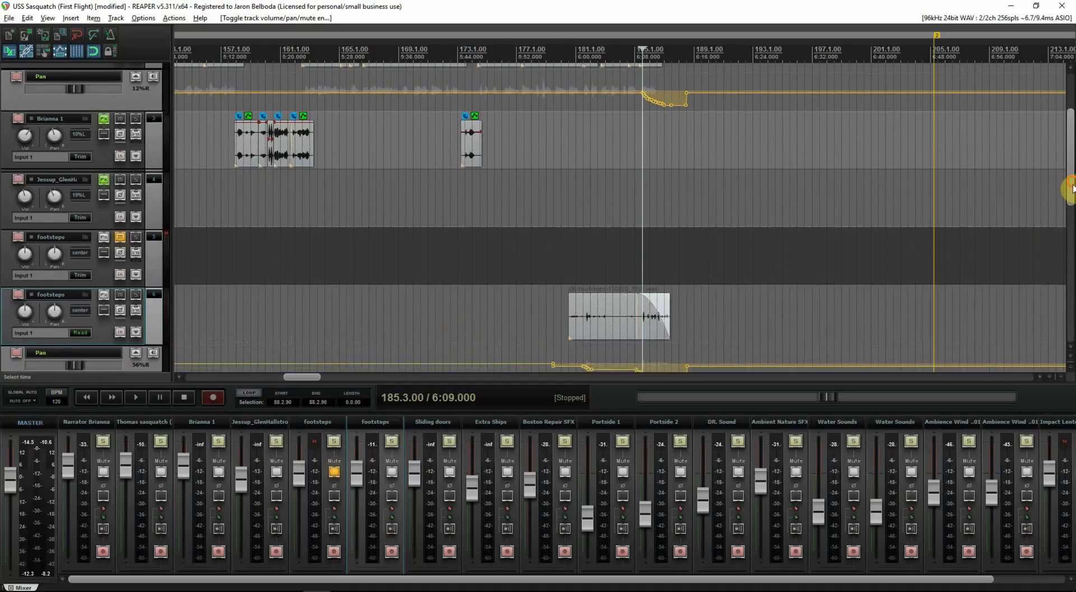
pyautogui.scroll(-3, 1070, 185)
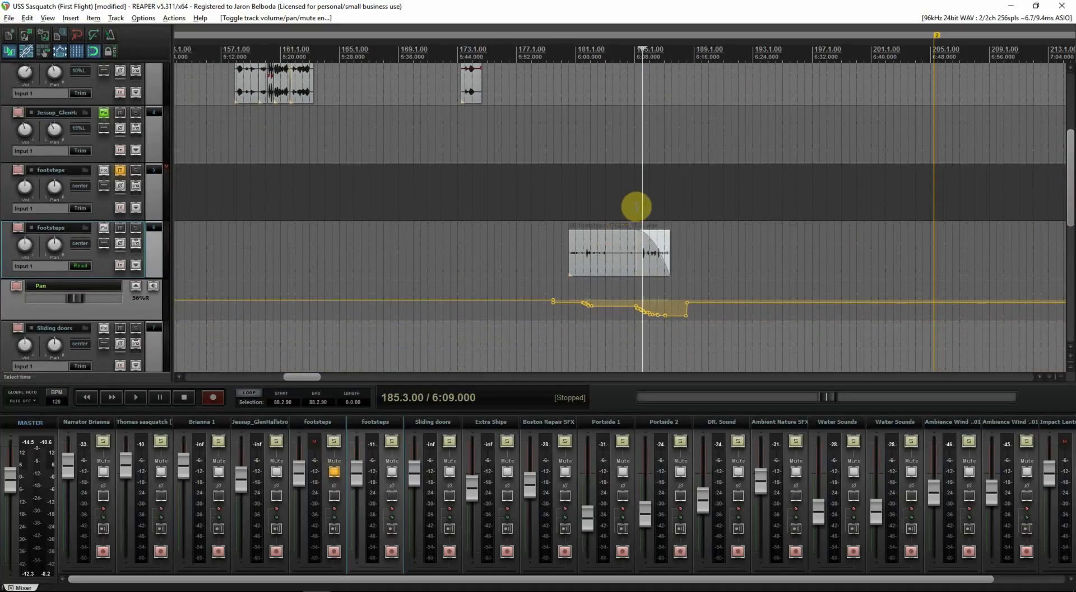
pyautogui.click(646, 214)
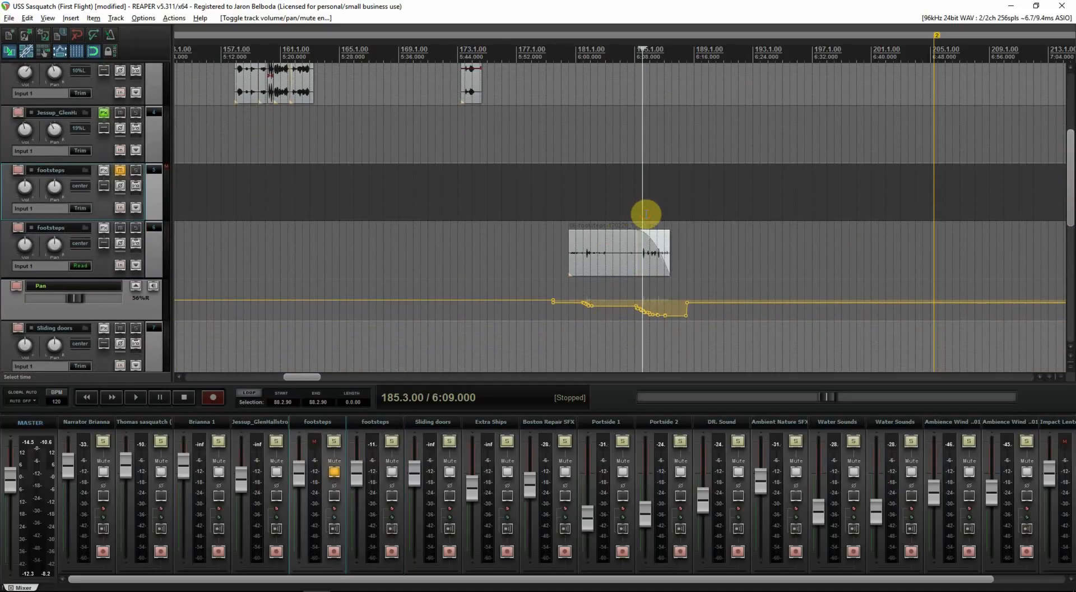
pyautogui.press('space')
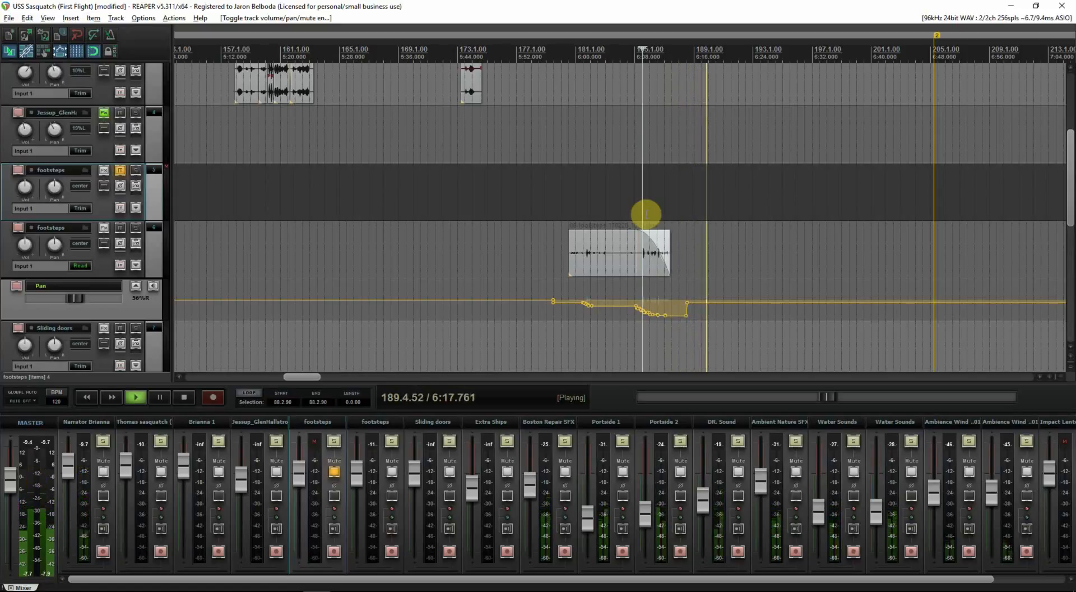
pyautogui.press('space')
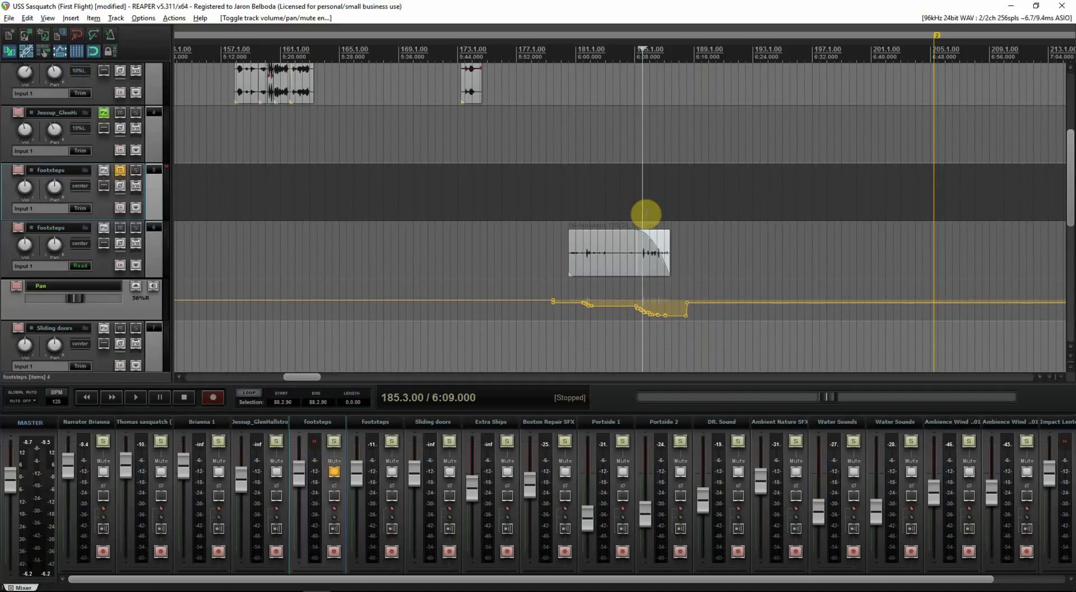
# - Hide the pan envelopes of footsteps track 6 and voice track 2
pyautogui.click(155, 259)
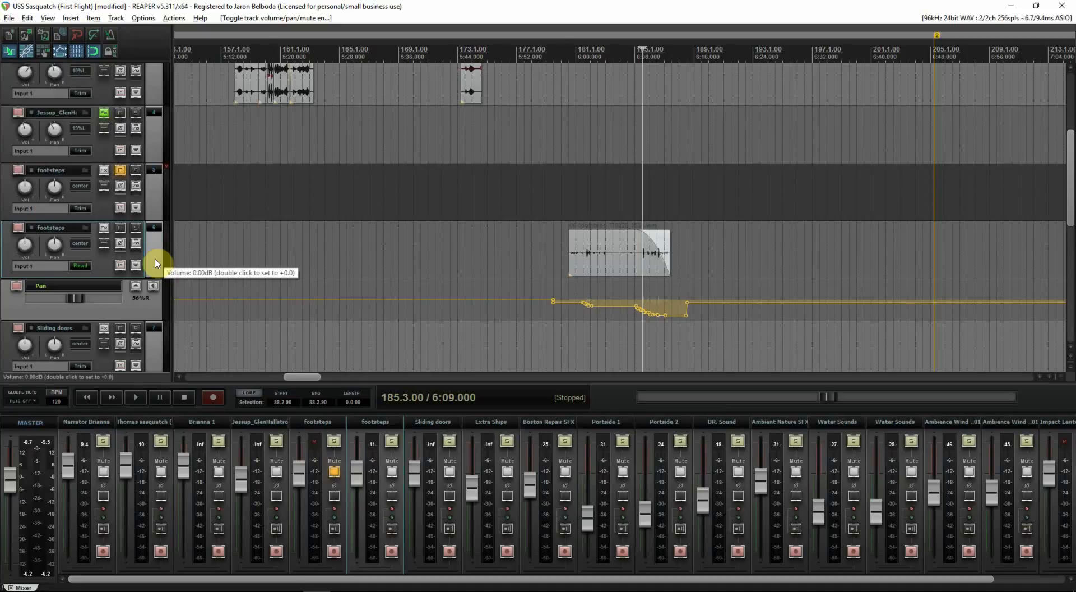
pyautogui.press('p')
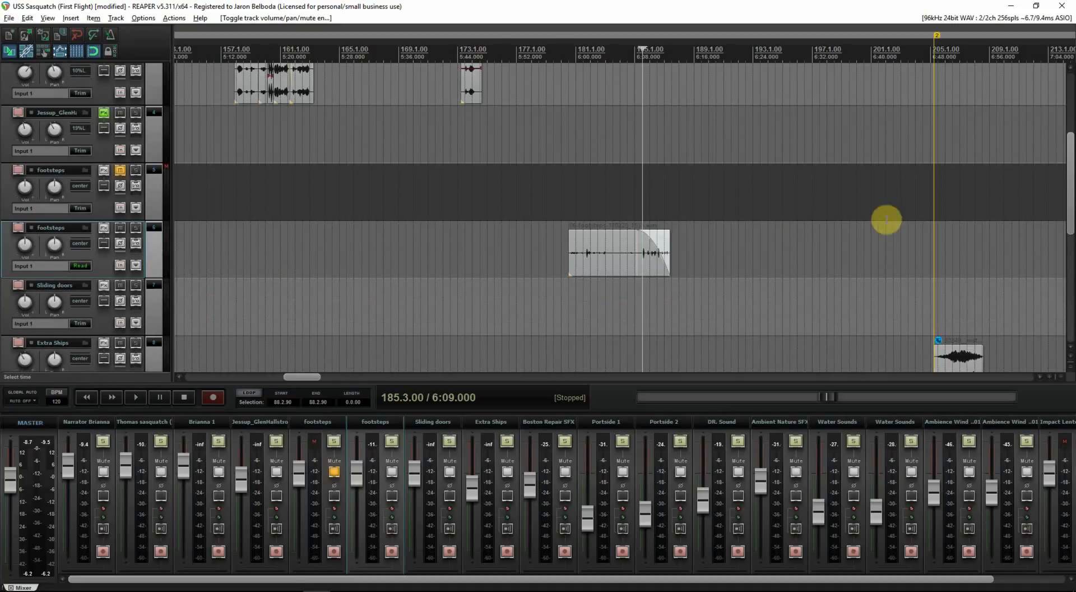
pyautogui.moveTo(1068, 203); pyautogui.dragTo(1067, 144)
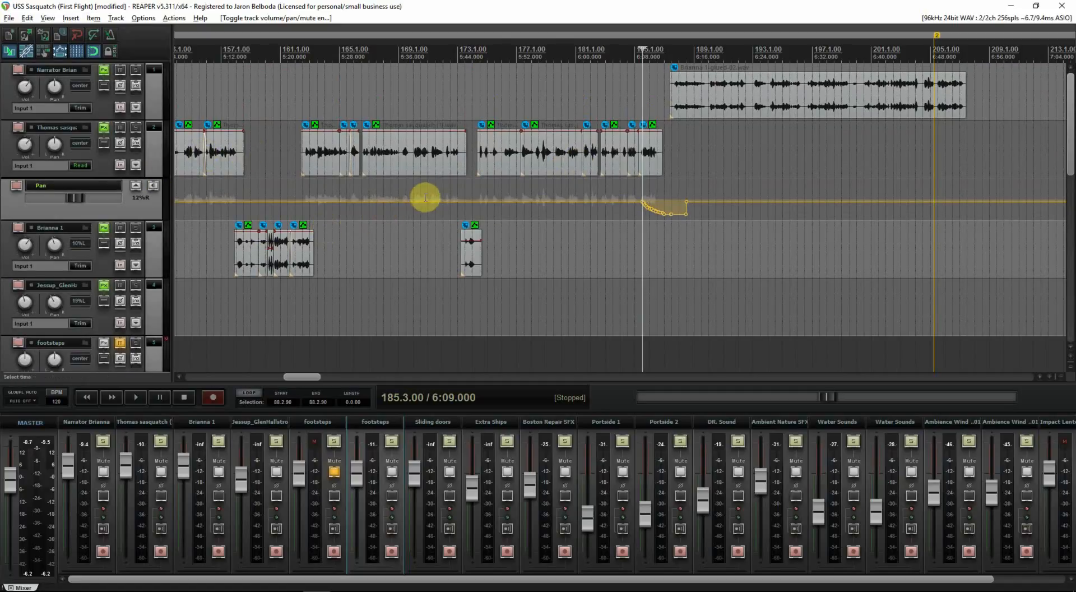
pyautogui.click(153, 149)
pyautogui.press('p')
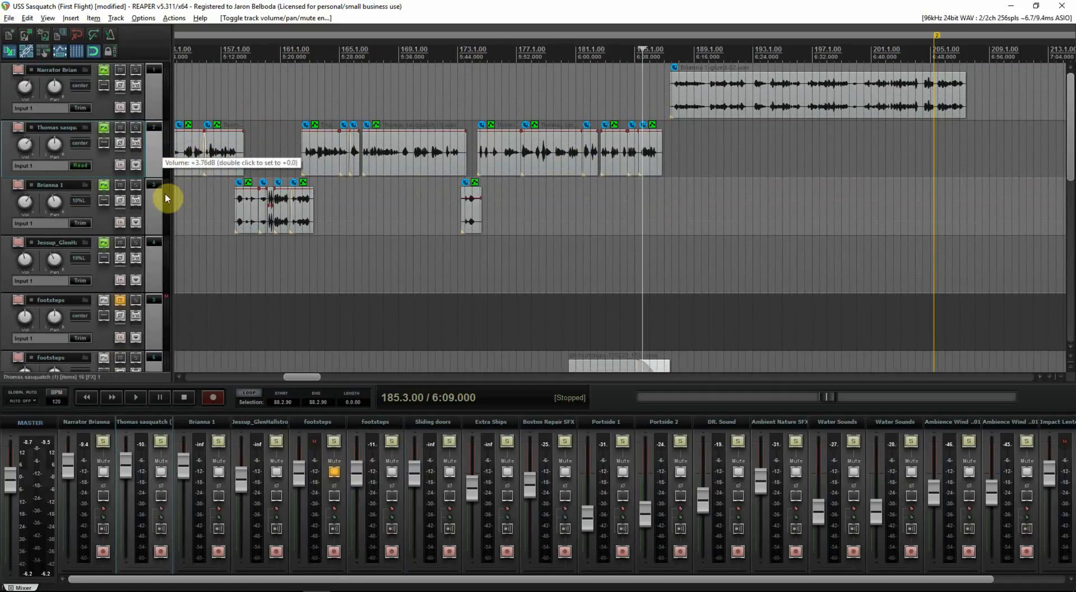
# - Return to the project start, play the opening with the background ambience past 15.1.00, and stop playback
pyautogui.moveTo(301, 378); pyautogui.dragTo(187, 378)
pyautogui.click(238, 268)
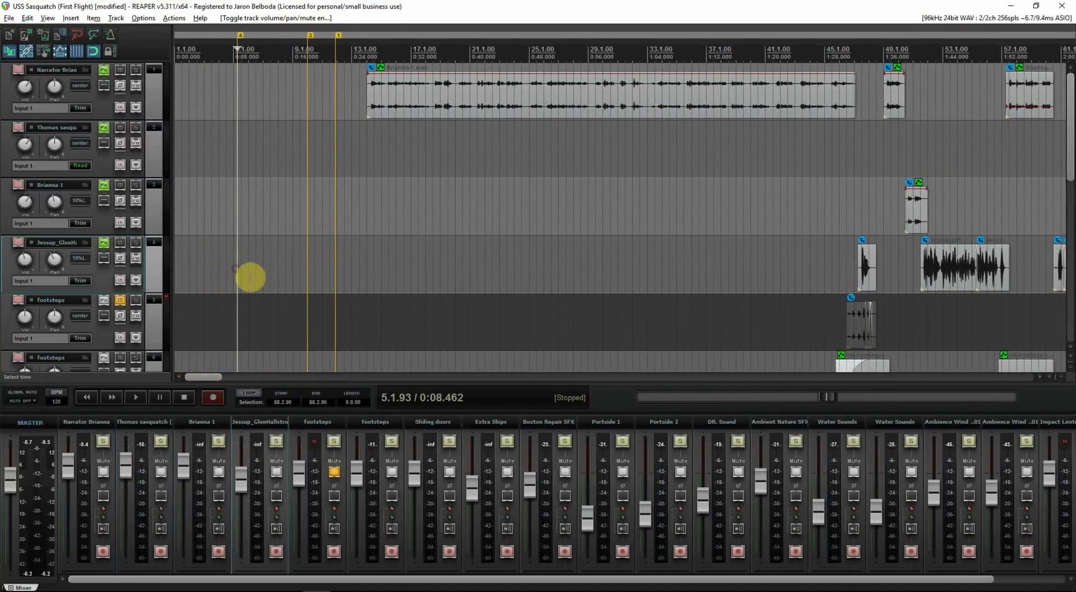
pyautogui.scroll(-2, 352, 253)
pyautogui.scroll(-2, 349, 253)
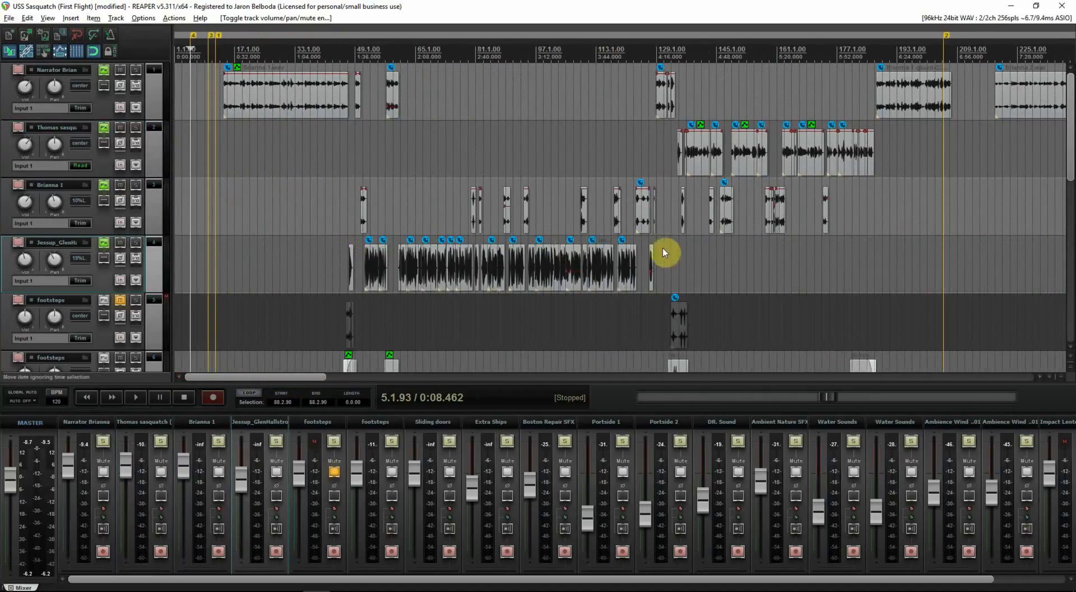
pyautogui.moveTo(1070, 147); pyautogui.dragTo(1071, 223)
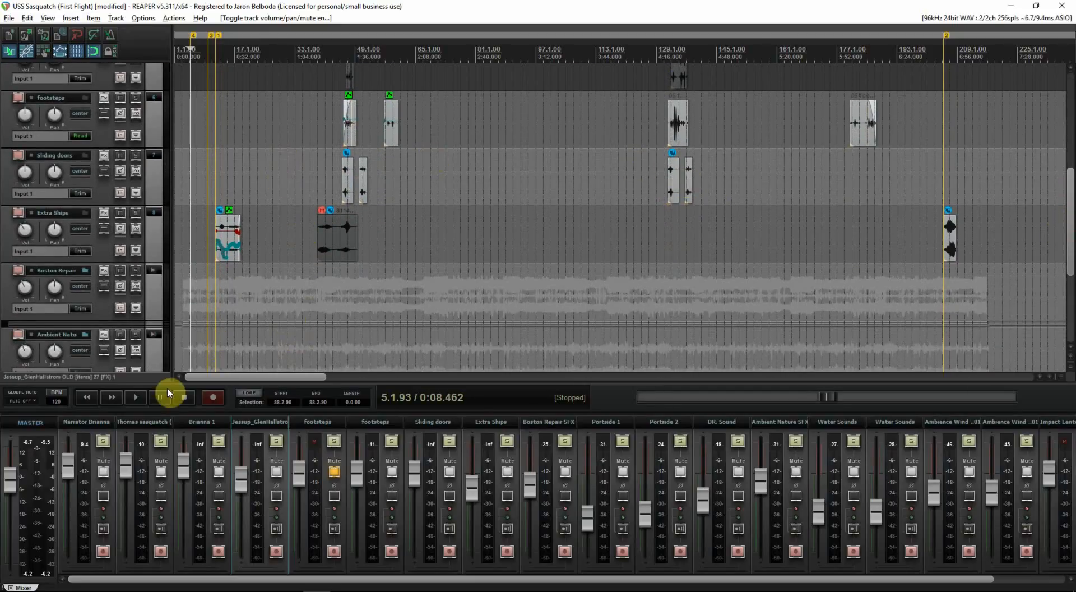
pyautogui.click(86, 397)
pyautogui.click(136, 398)
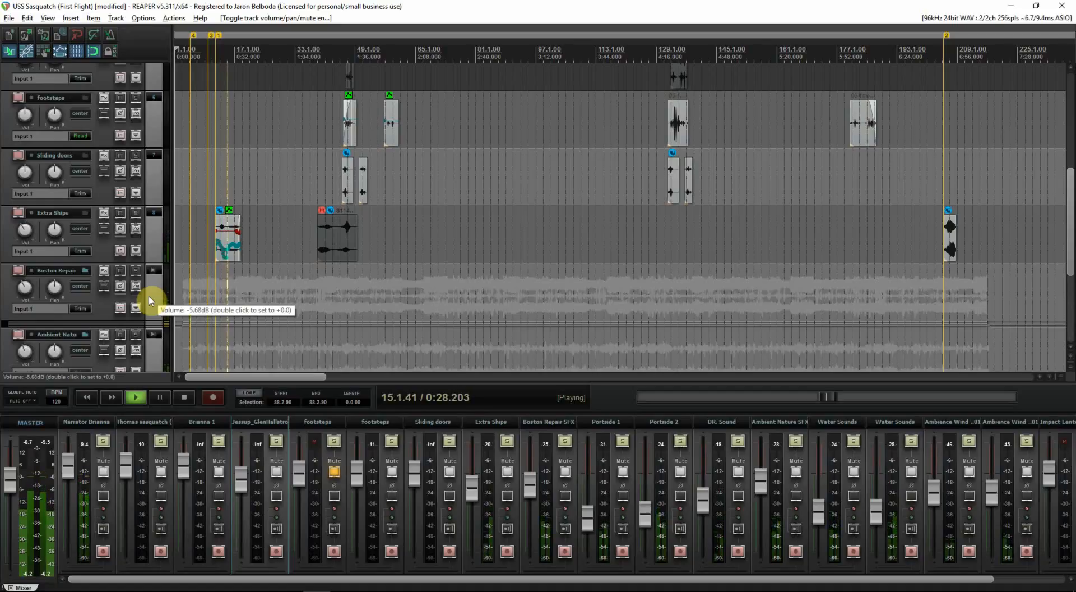
pyautogui.press('space')
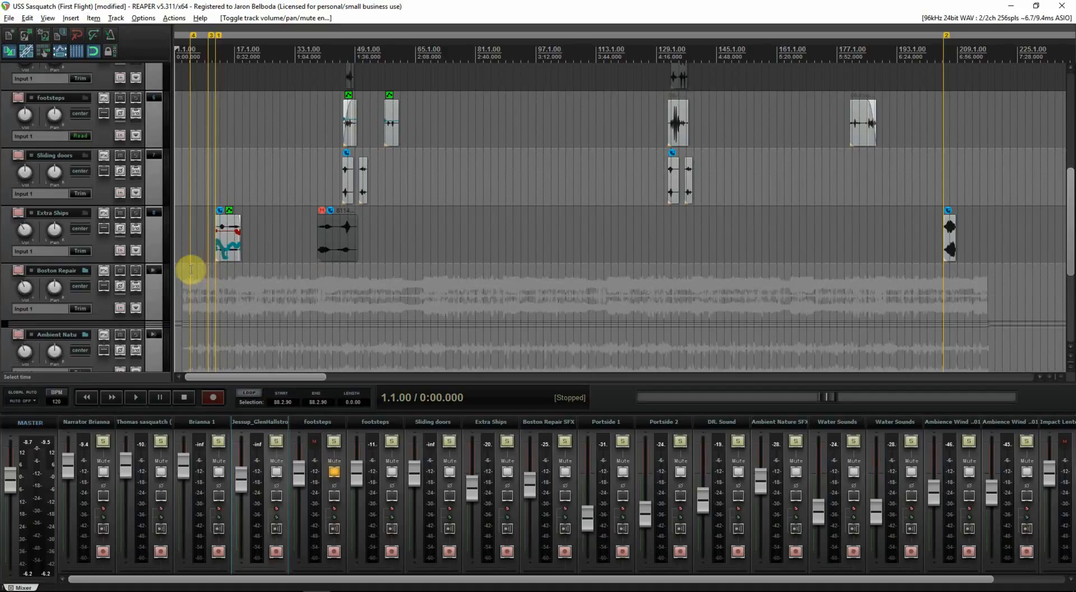
# - Show the volume envelope of the Boston Repair SFX track and set its automation mode to Write
pyautogui.click(153, 306)
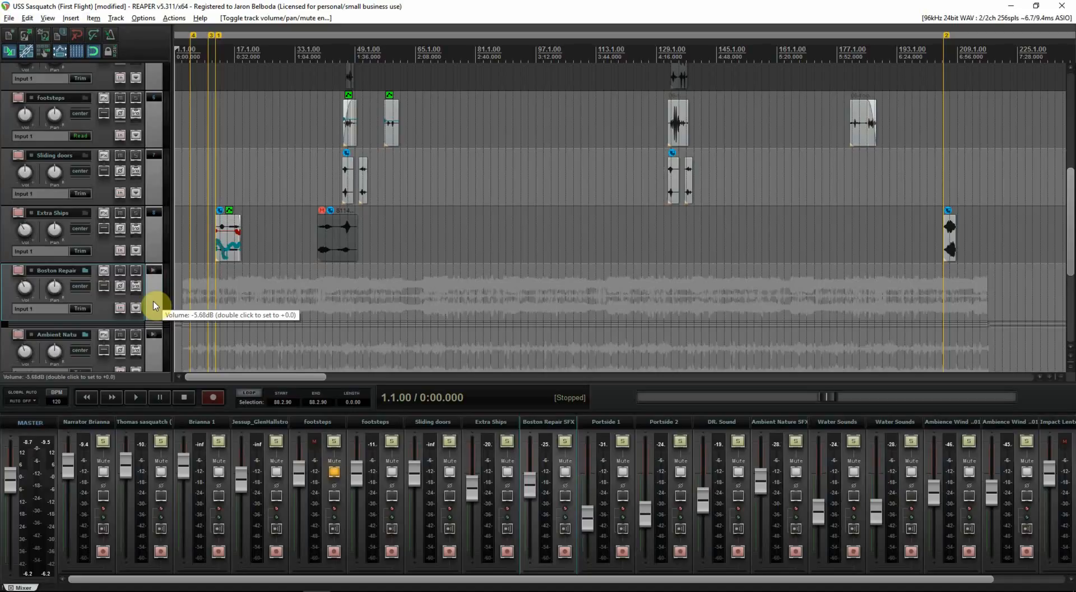
pyautogui.press('v')
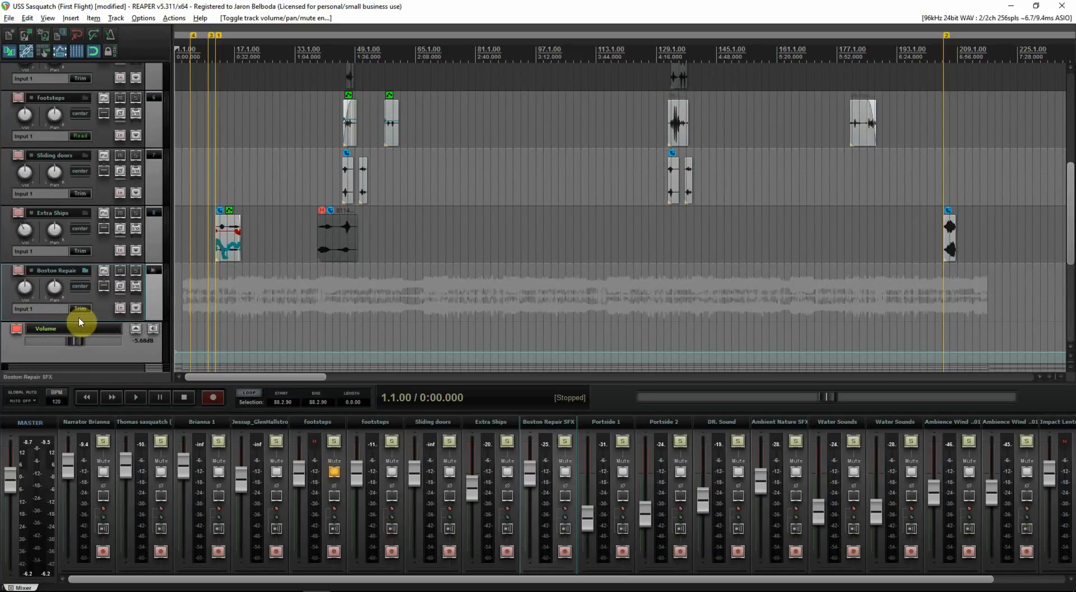
pyautogui.click(19, 335)
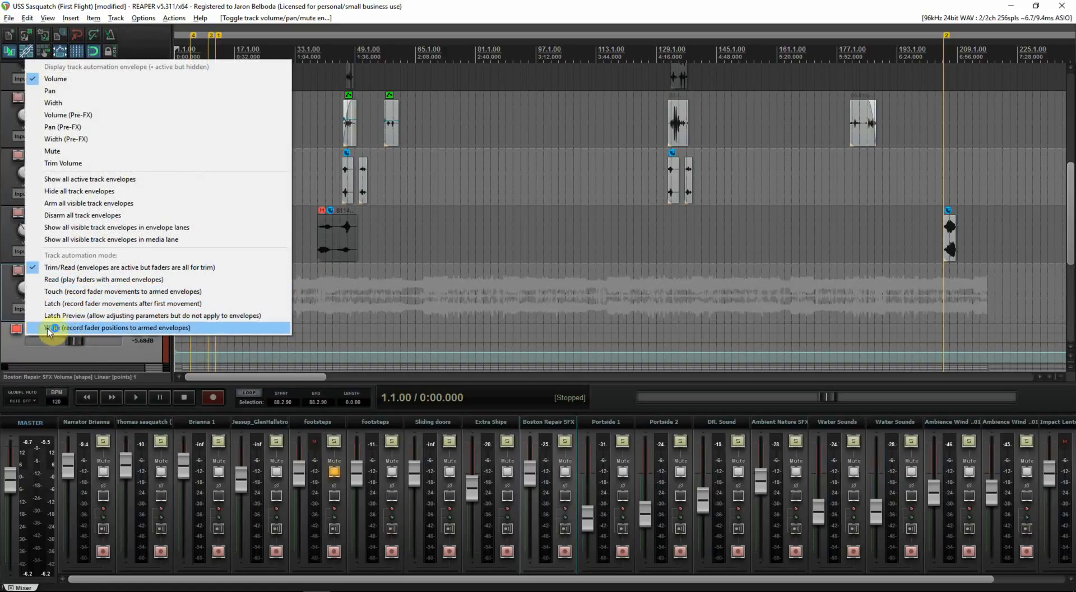
pyautogui.click(84, 328)
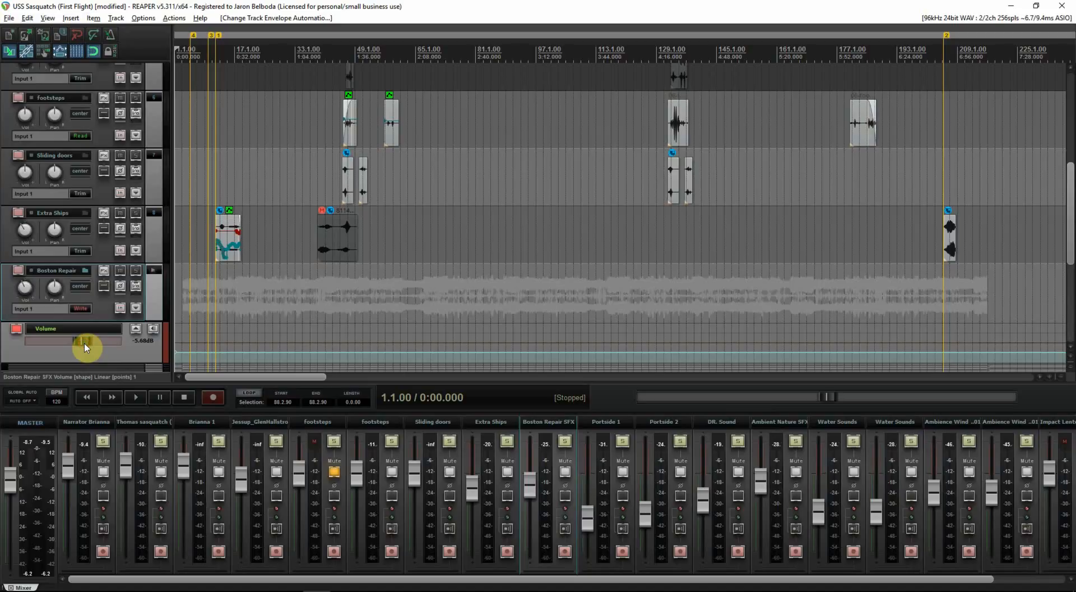
# - Record a volume fade-in on Boston Repair SFX from the project start, rising from -inf to -5.84 dB, and stop playback
pyautogui.moveTo(85, 347); pyautogui.dragTo(35, 348)
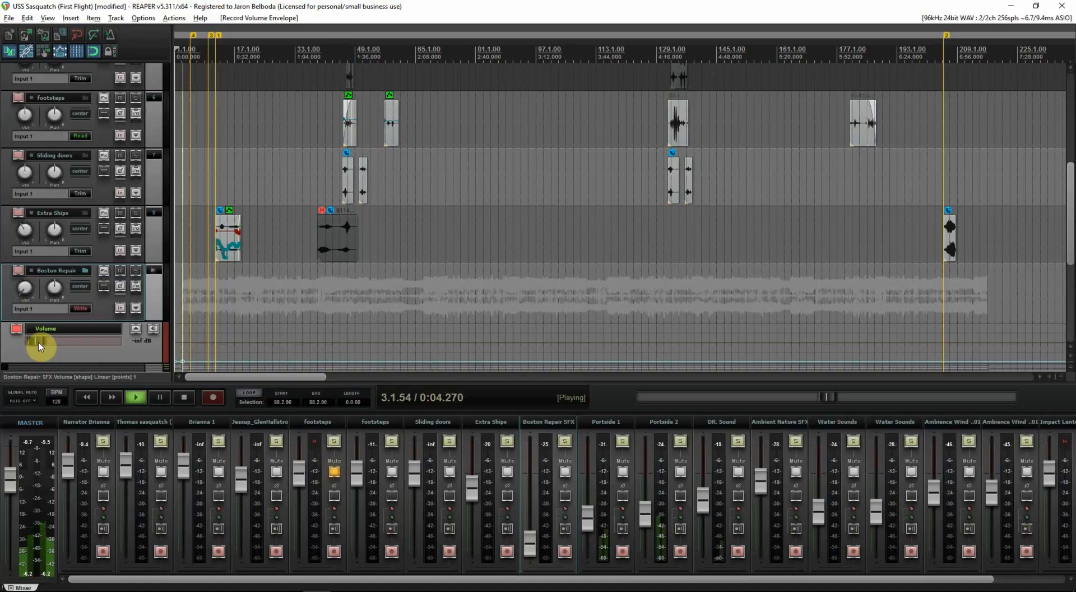
pyautogui.moveTo(38, 343); pyautogui.dragTo(84, 348)
pyautogui.press('space')
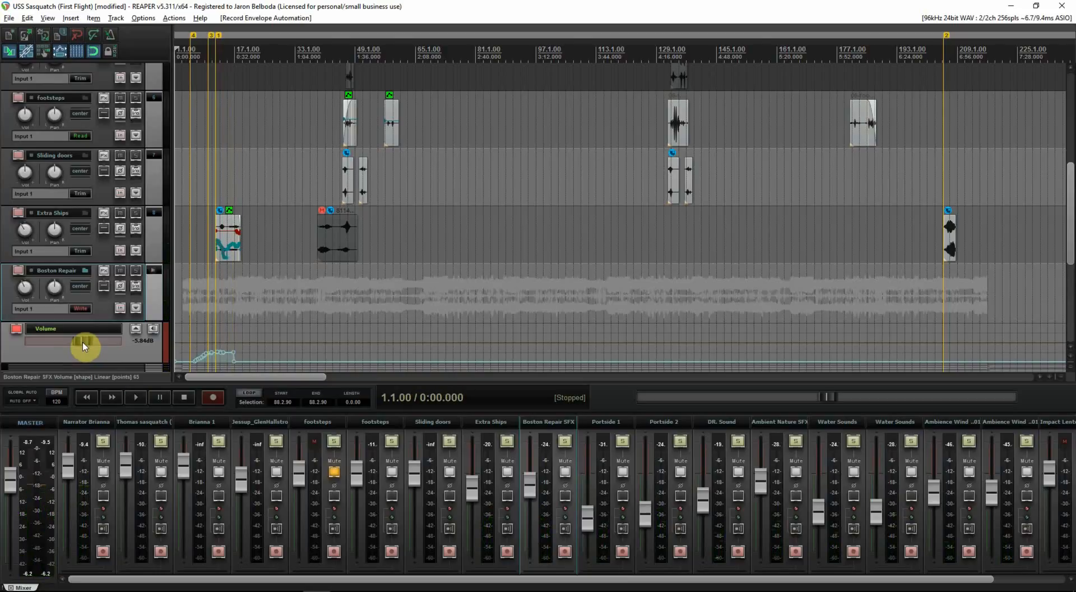
pyautogui.rightClick(83, 341)
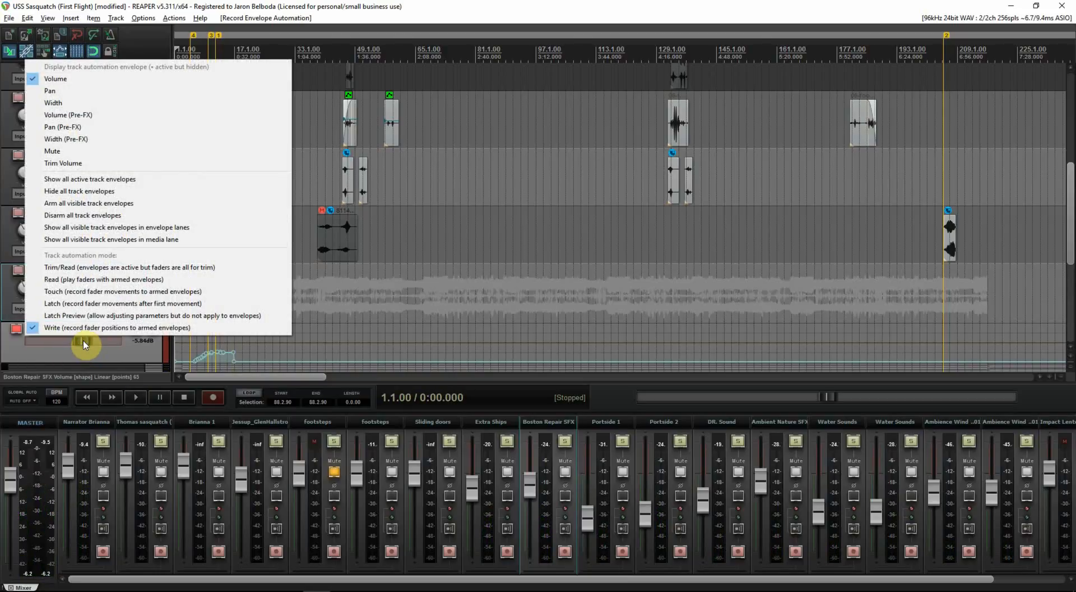
pyautogui.rightClick(84, 343)
pyautogui.click(119, 347)
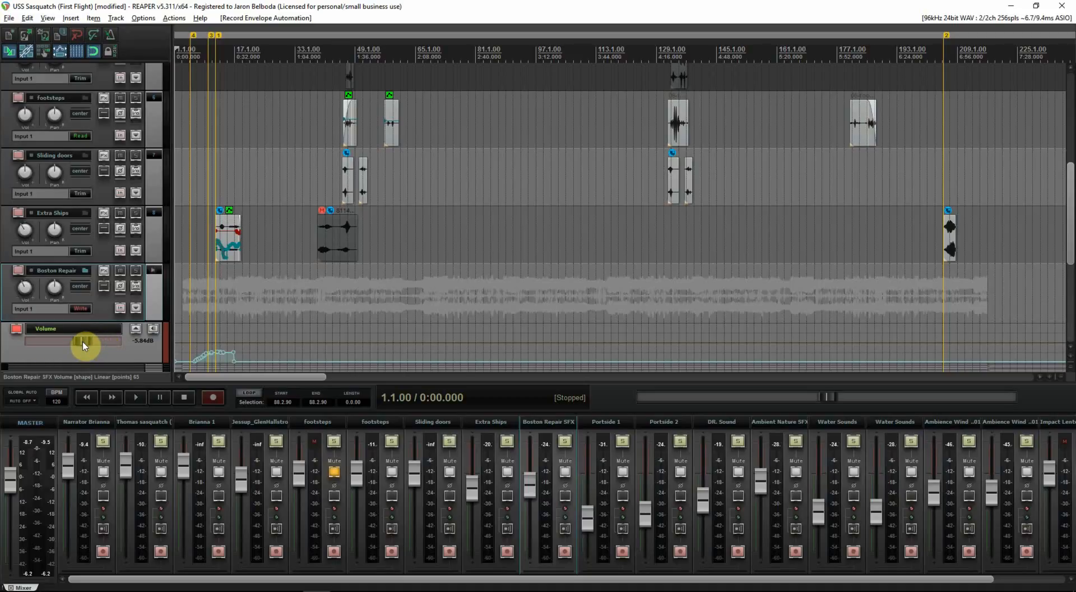
pyautogui.click(207, 335)
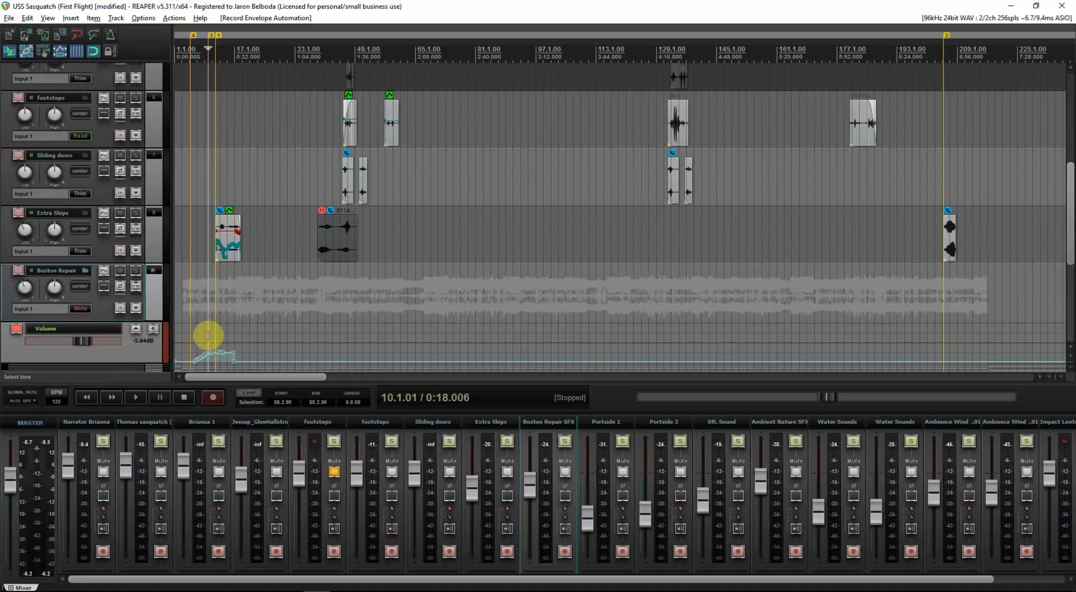
pyautogui.rightClick(21, 337)
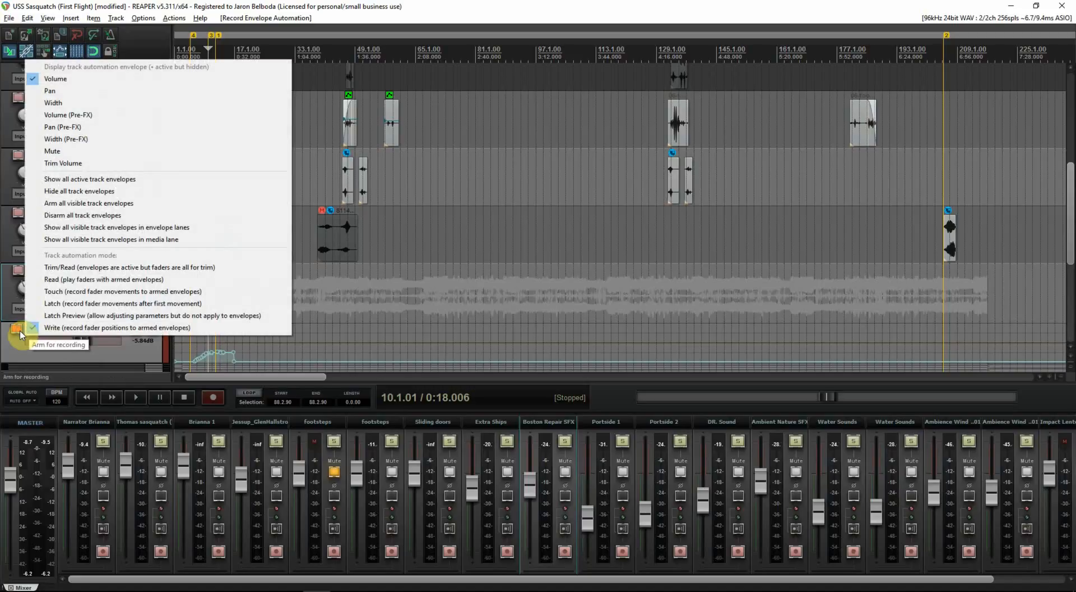
pyautogui.click(108, 361)
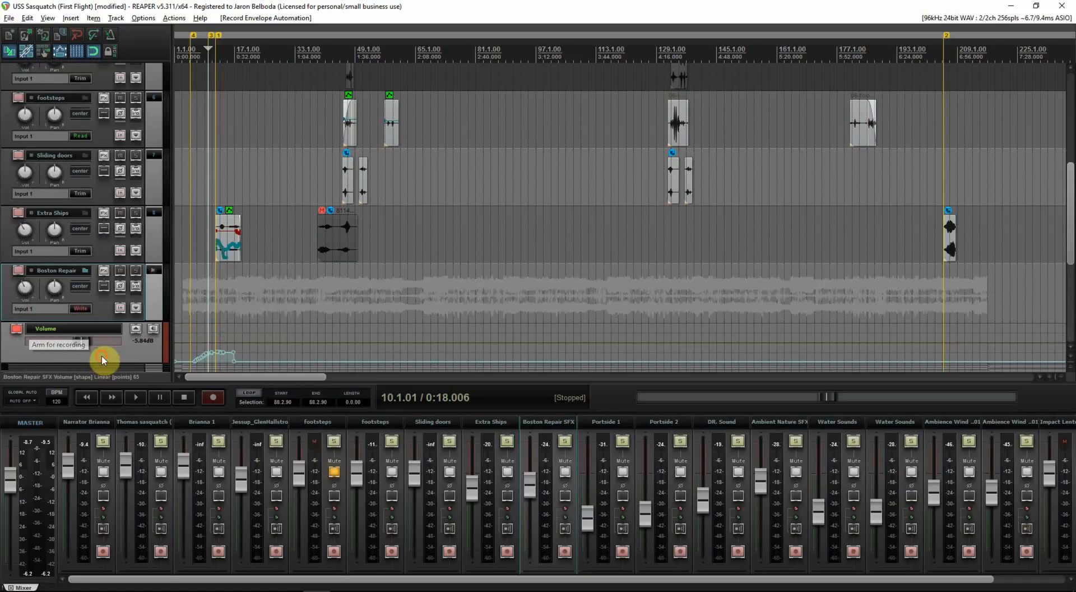
pyautogui.click(145, 342)
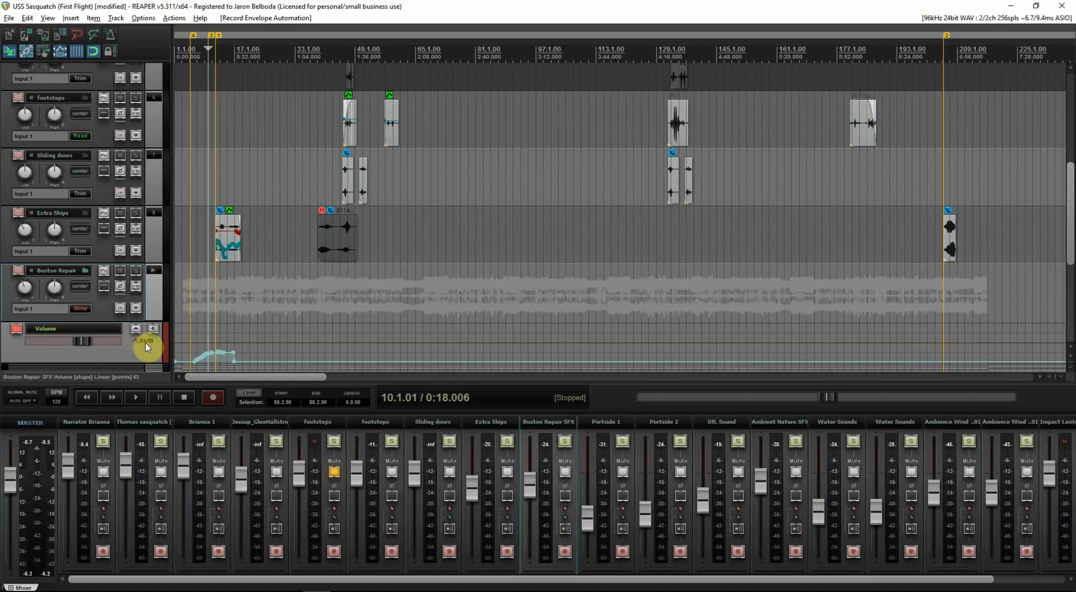
# - Fine-adjust the flat part of the Boston Repair SFX volume envelope after 10.1.01 to about -5.9 dB, and play it from 11.4.51
pyautogui.scroll(6, 212, 350)
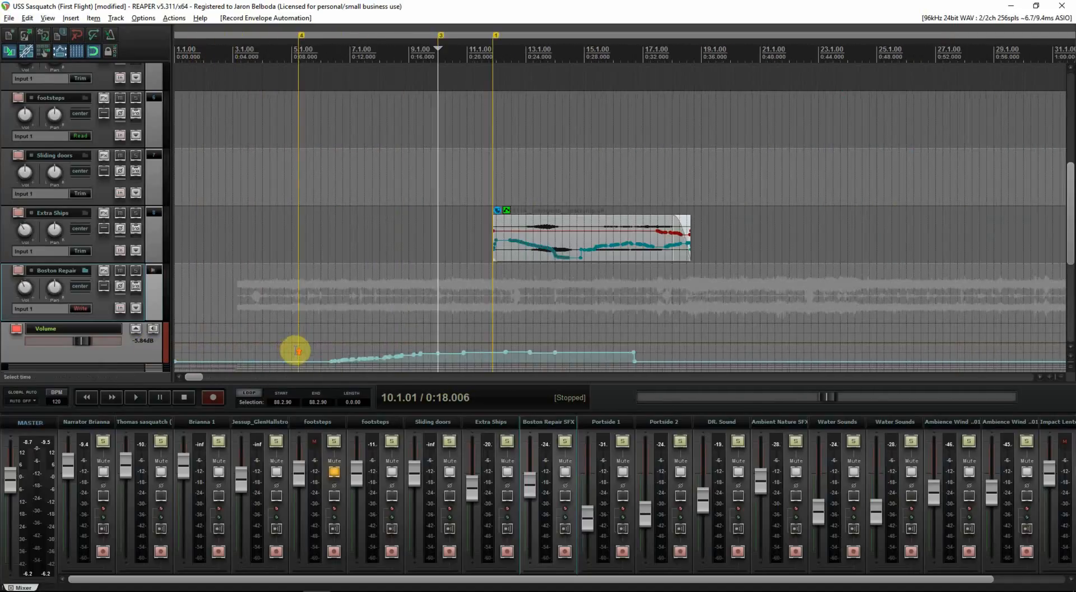
pyautogui.scroll(1, 430, 364)
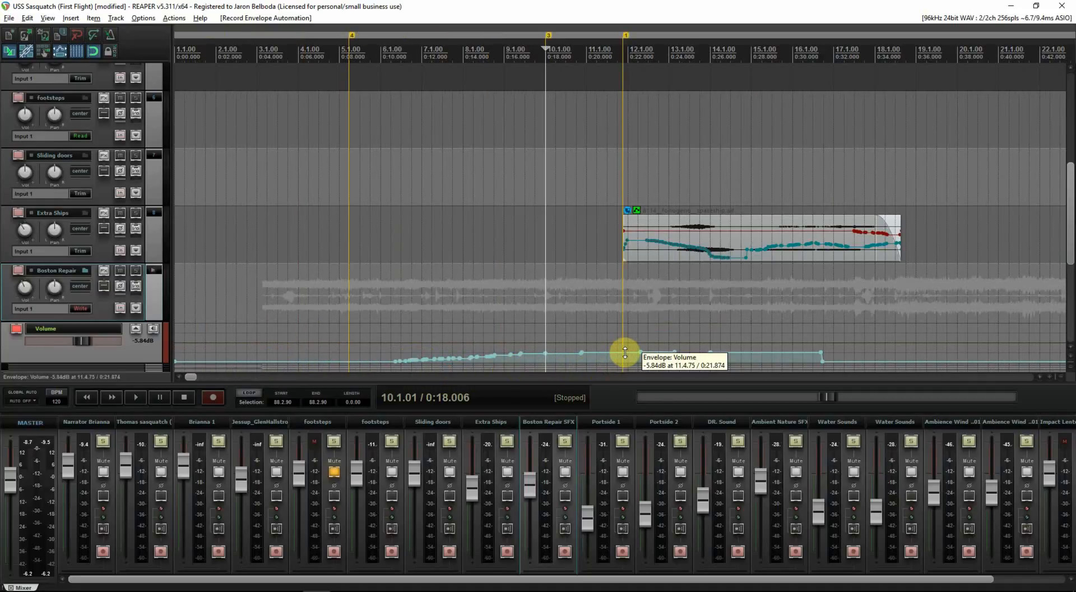
pyautogui.moveTo(625, 353); pyautogui.dragTo(562, 350)
pyautogui.scroll(4, 562, 350)
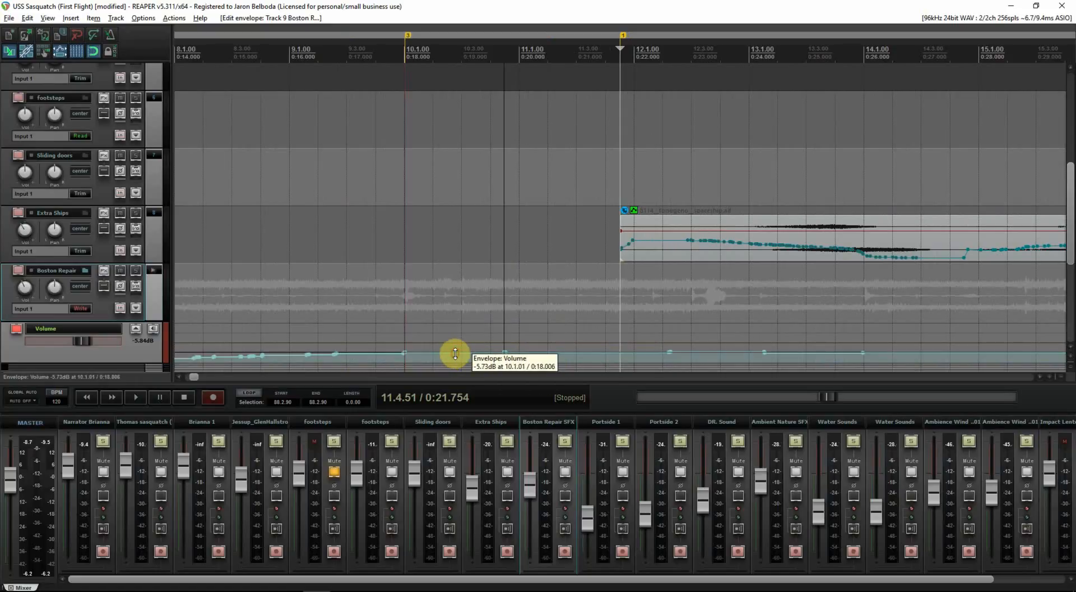
pyautogui.moveTo(455, 352); pyautogui.dragTo(457, 353)
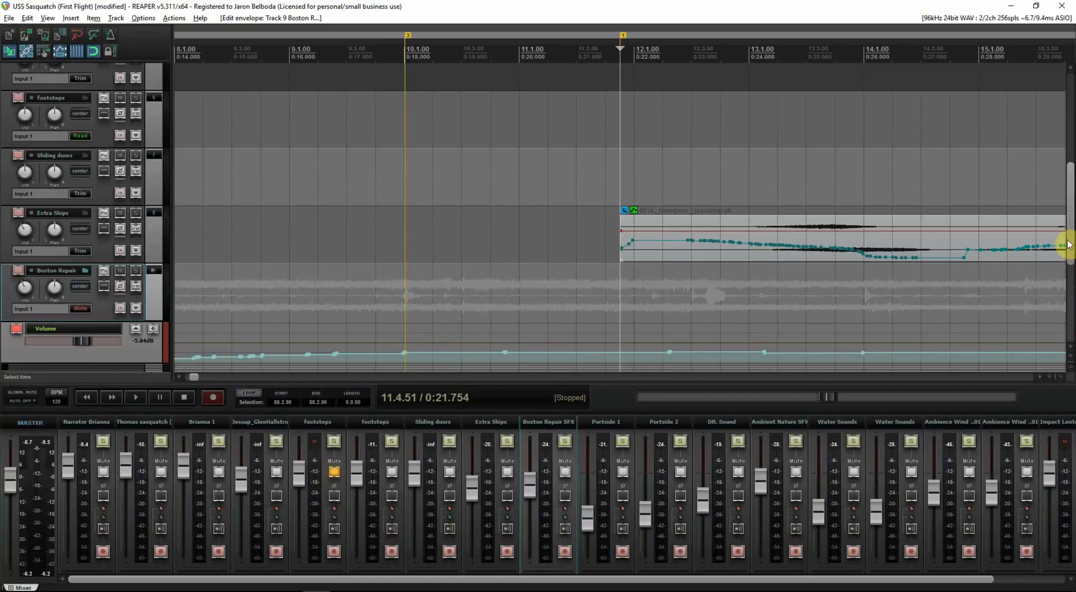
pyautogui.scroll(6, 1071, 243)
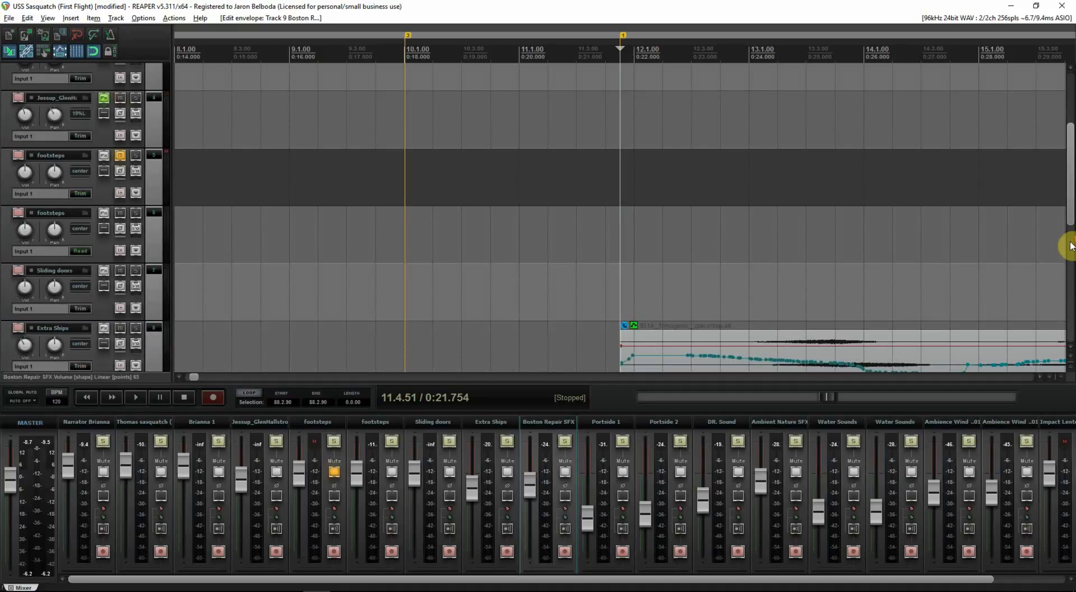
pyautogui.moveTo(1068, 175); pyautogui.dragTo(1070, 293)
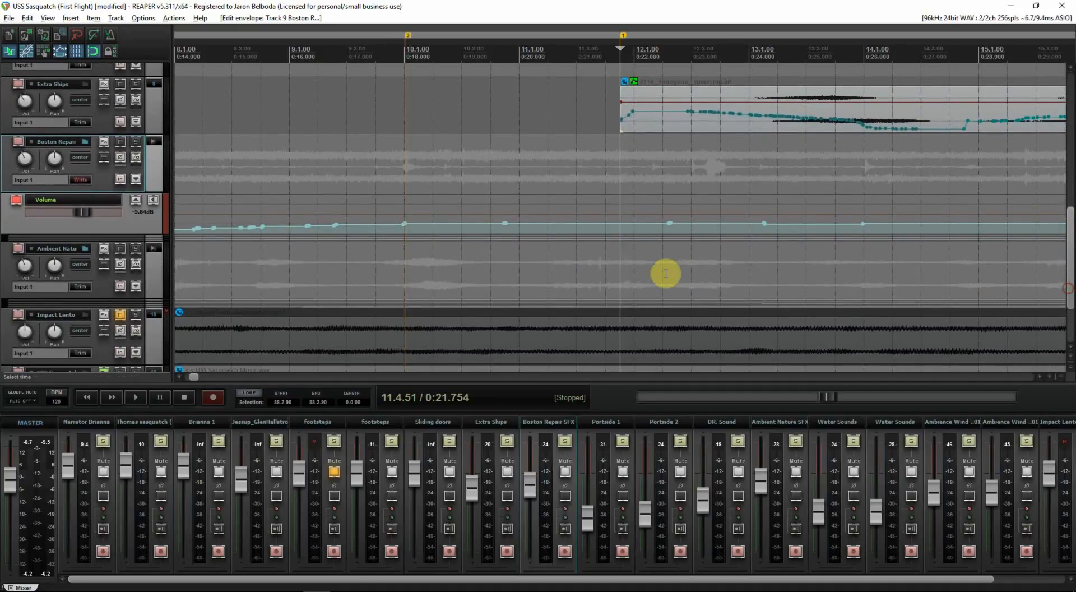
pyautogui.click(428, 222)
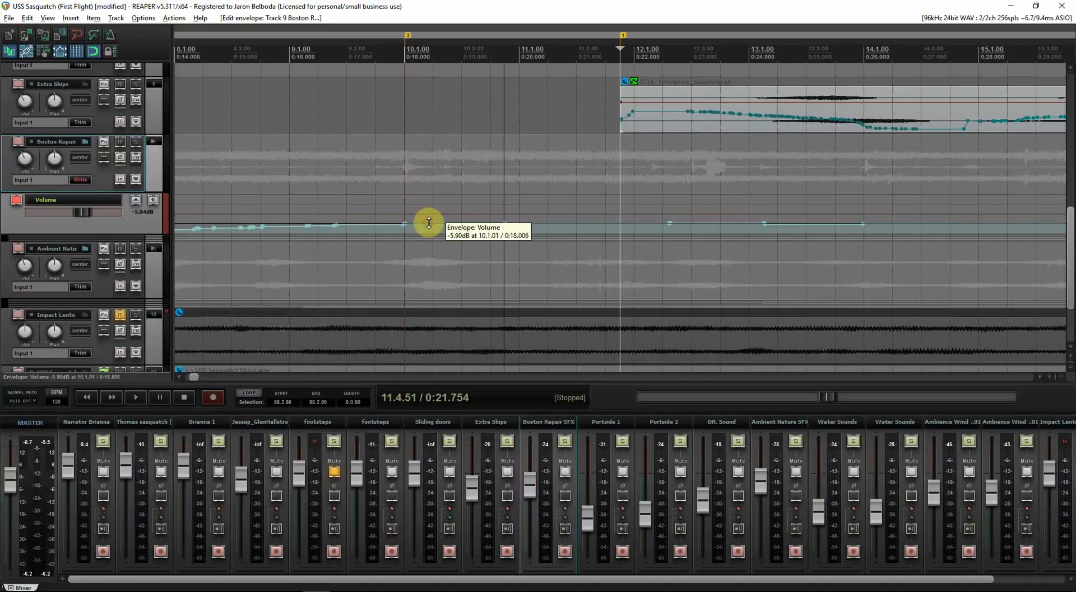
pyautogui.moveTo(429, 222); pyautogui.dragTo(429, 223)
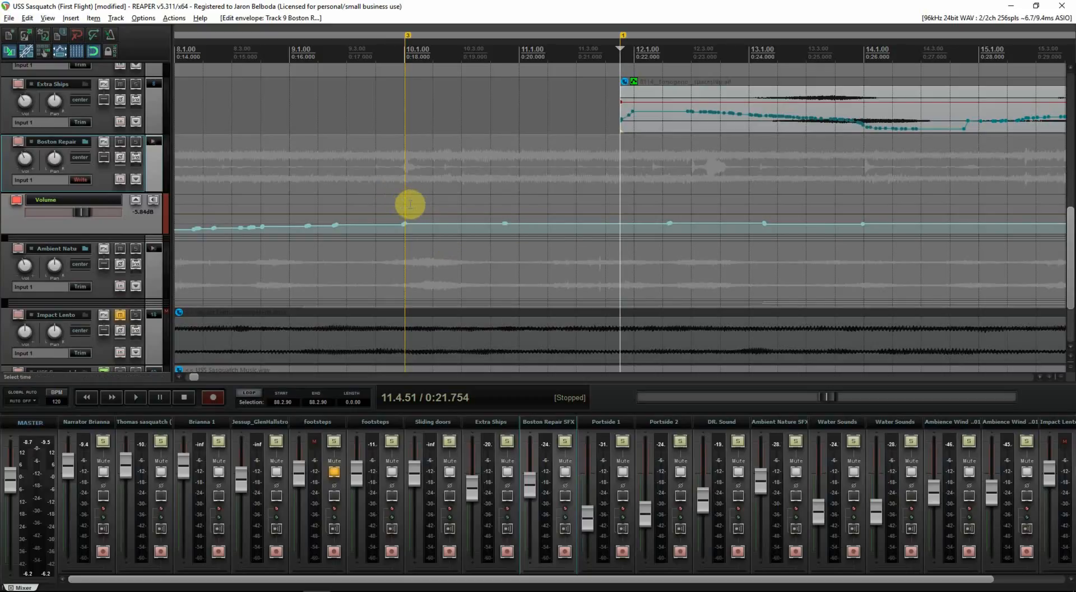
pyautogui.click(136, 398)
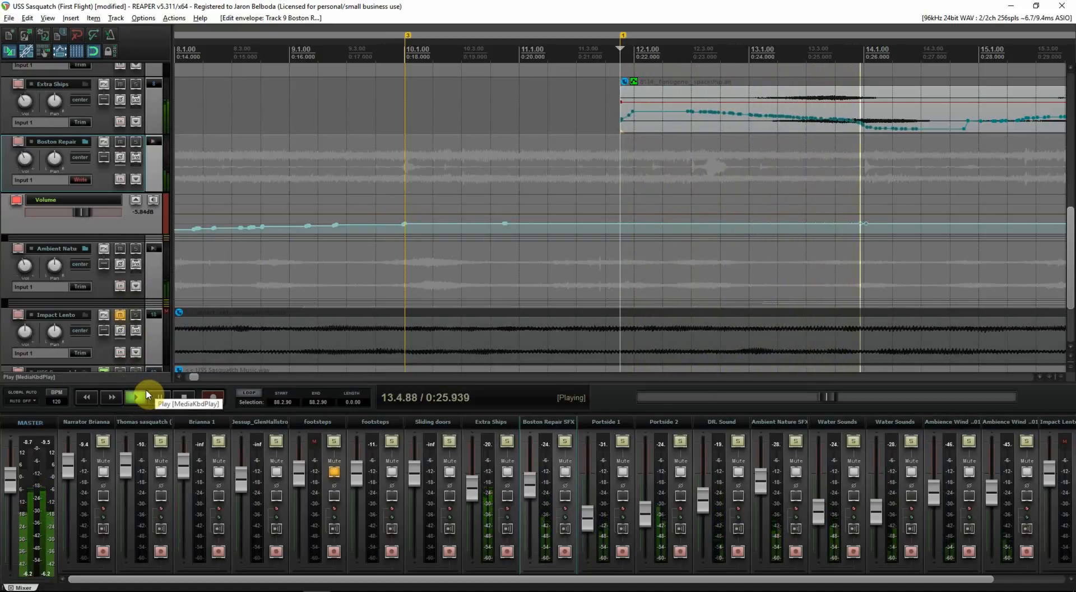
pyautogui.press('space')
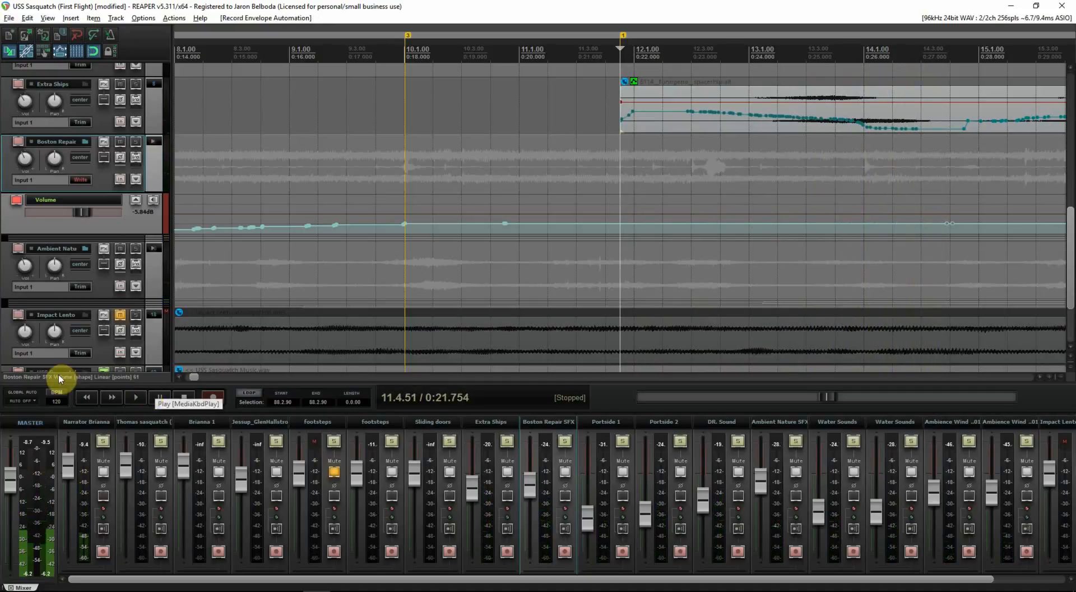
# - Set the Boston Repair SFX track's automation mode to Read and hide its volume envelope
pyautogui.rightClick(17, 200)
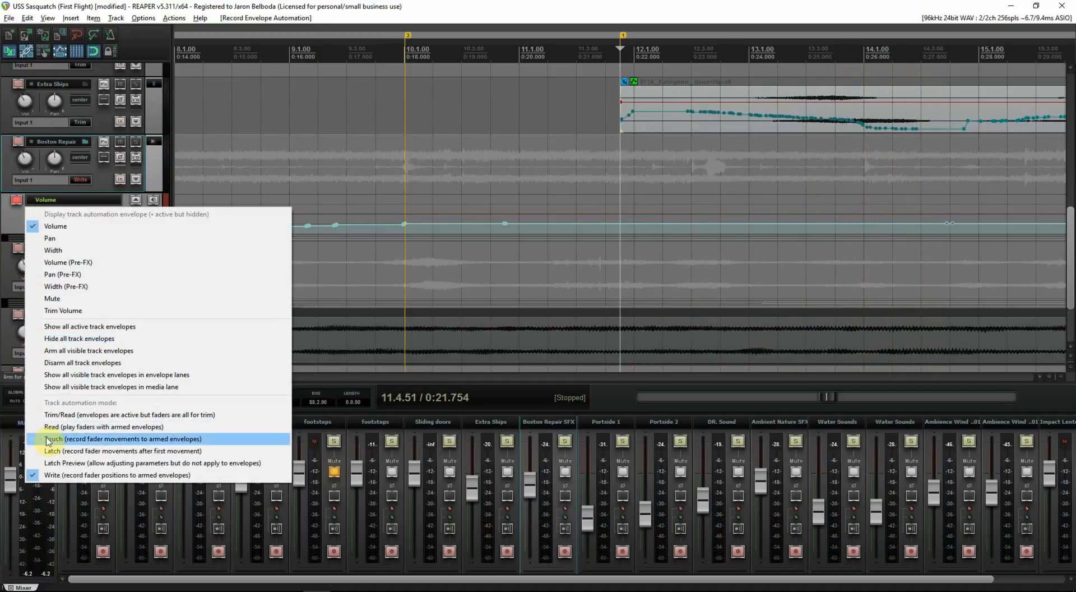
pyautogui.click(77, 426)
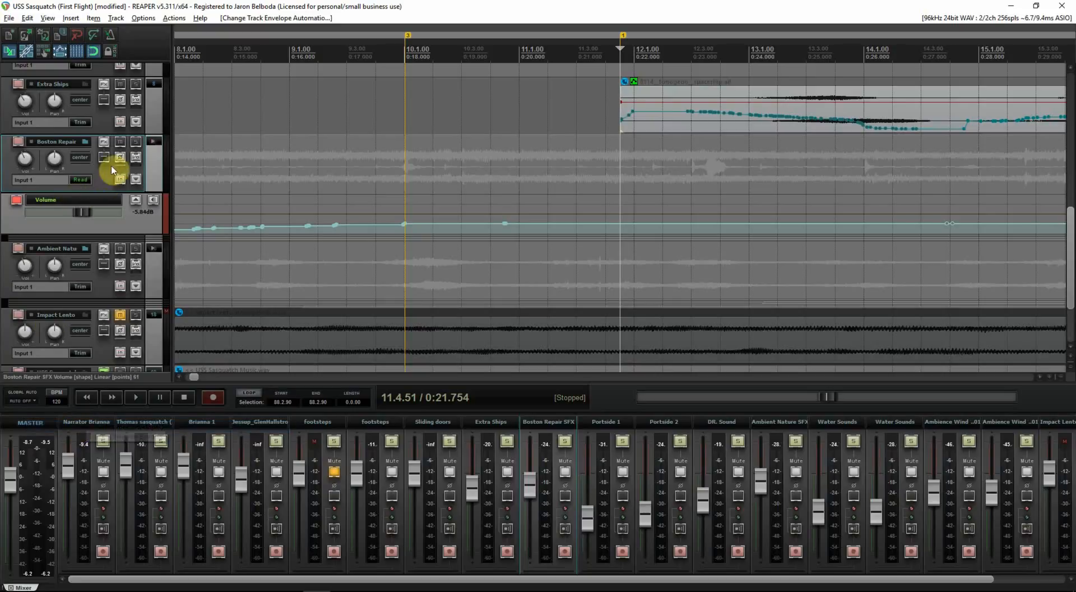
pyautogui.press('v')
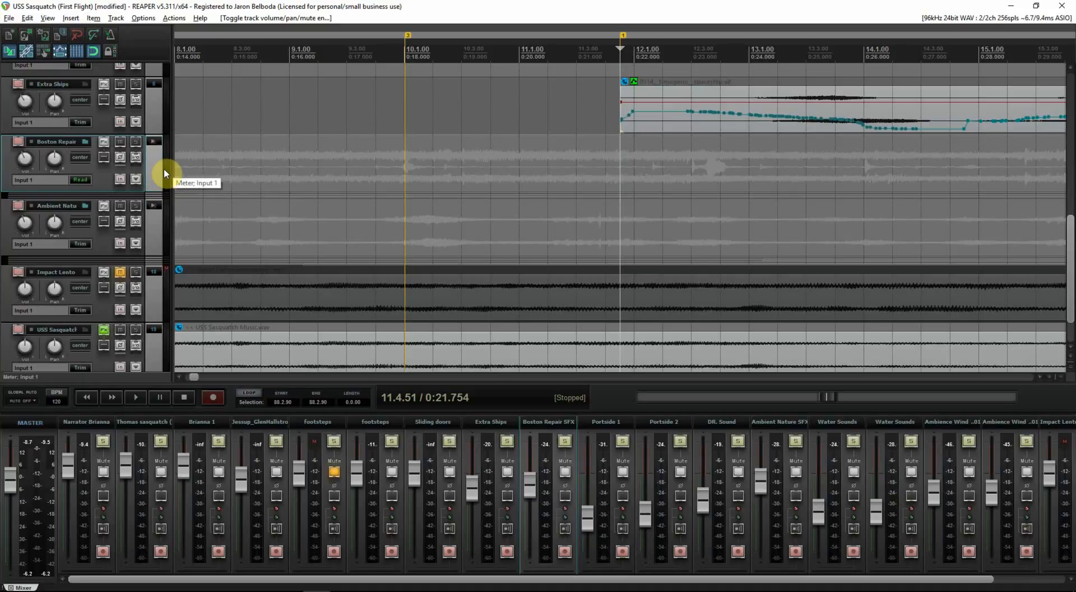
# - Show the volume envelope of the Ambient Nature SFX track and return the edit cursor to the project start
pyautogui.click(159, 230)
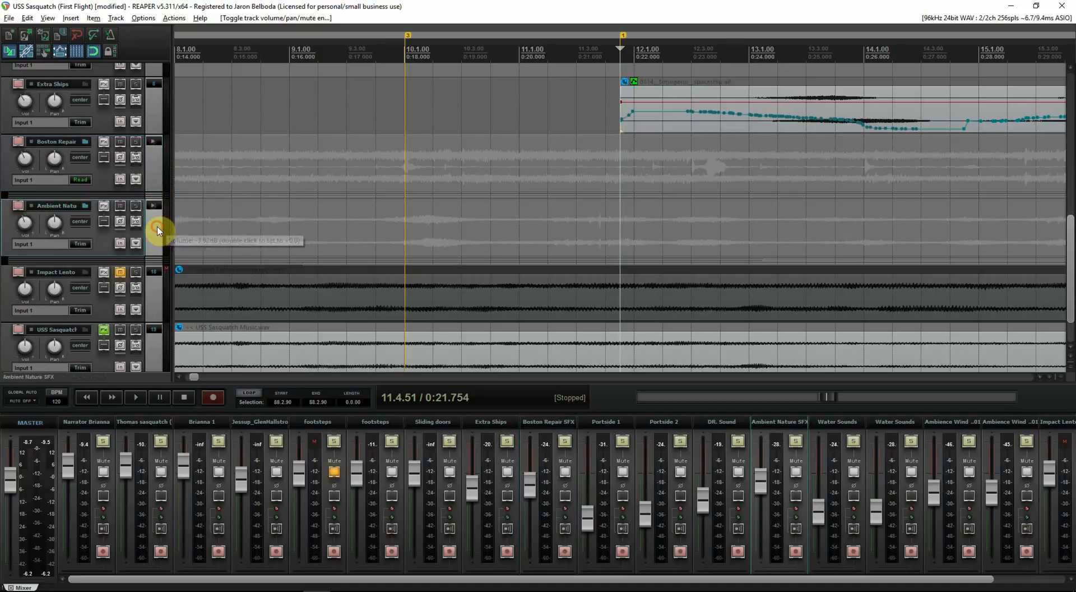
pyautogui.press('v')
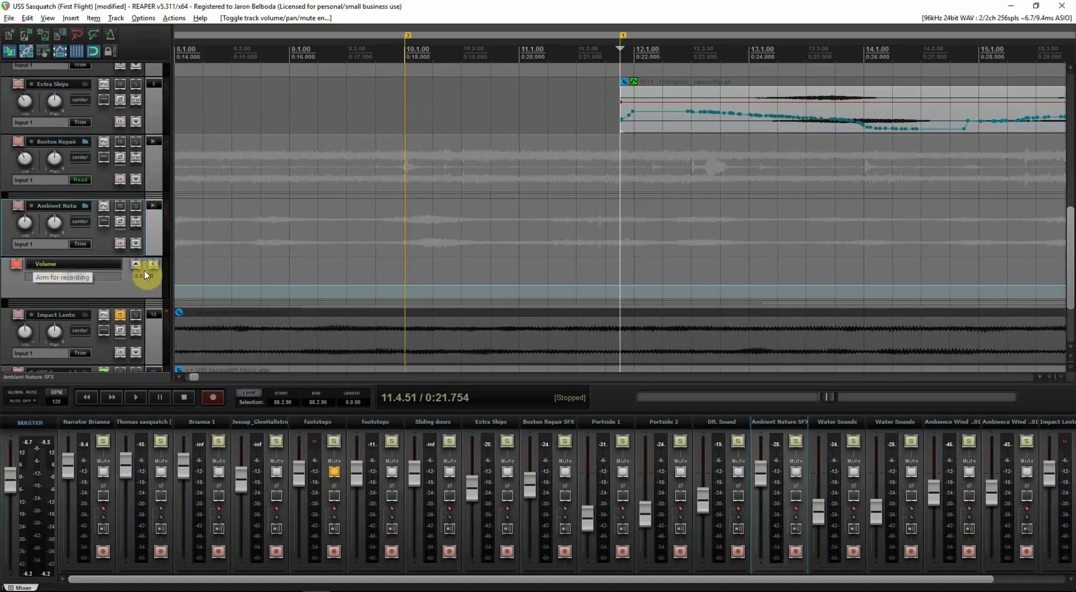
pyautogui.click(88, 396)
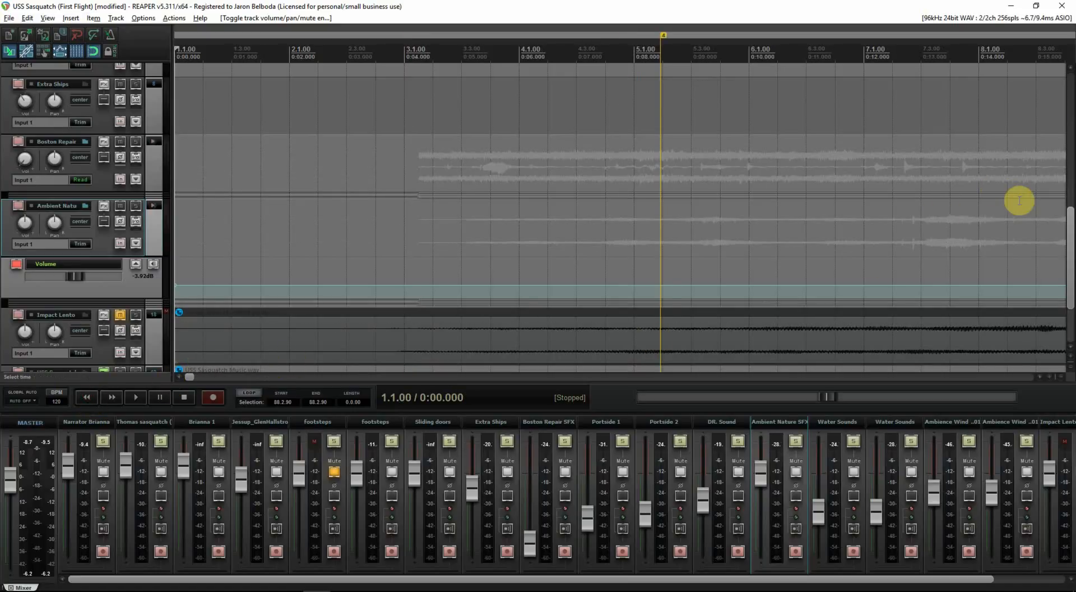
pyautogui.moveTo(1072, 235); pyautogui.dragTo(1071, 261)
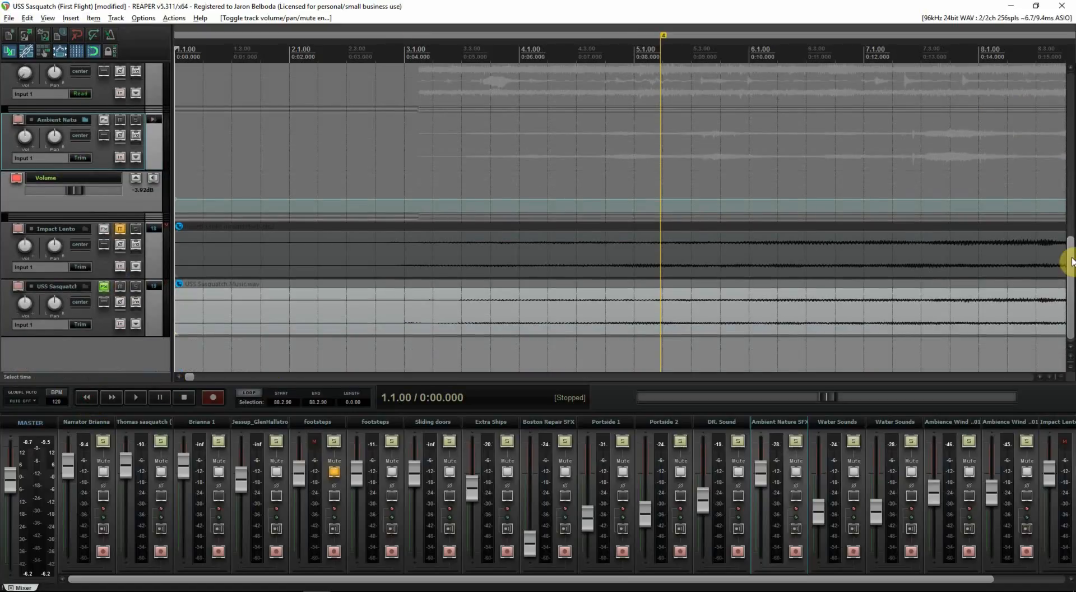
pyautogui.scroll(3, 1071, 261)
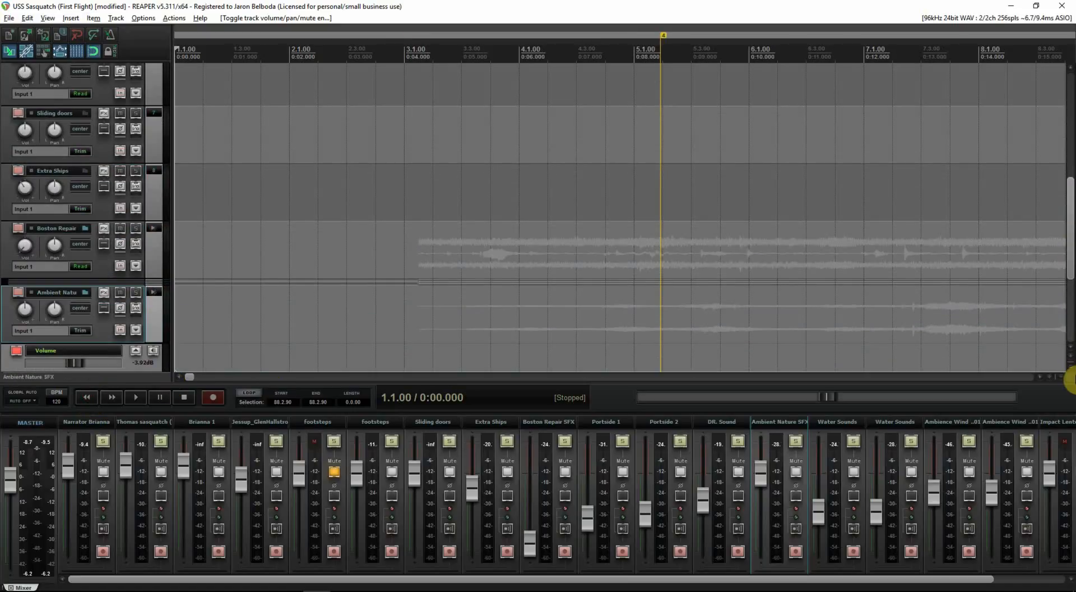
# - Lower the Ambient Nature SFX track's volume on its envelope and set the track's automation mode to Write
pyautogui.click(1071, 369)
pyautogui.click(1071, 369)
pyautogui.click(1071, 368)
pyautogui.click(1072, 368)
pyautogui.click(1072, 368)
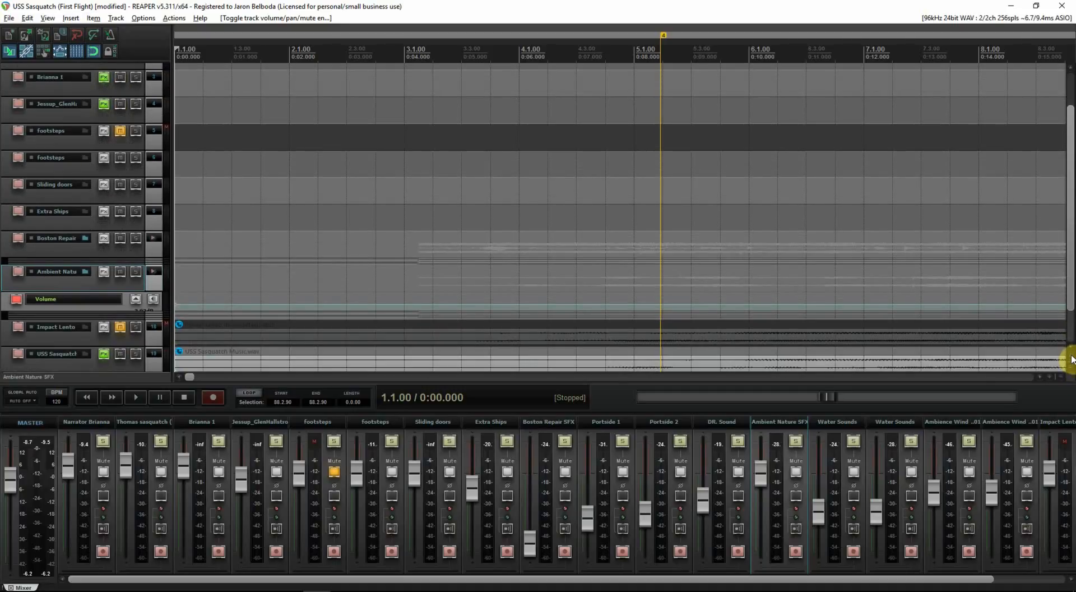
pyautogui.click(1072, 363)
pyautogui.click(1072, 362)
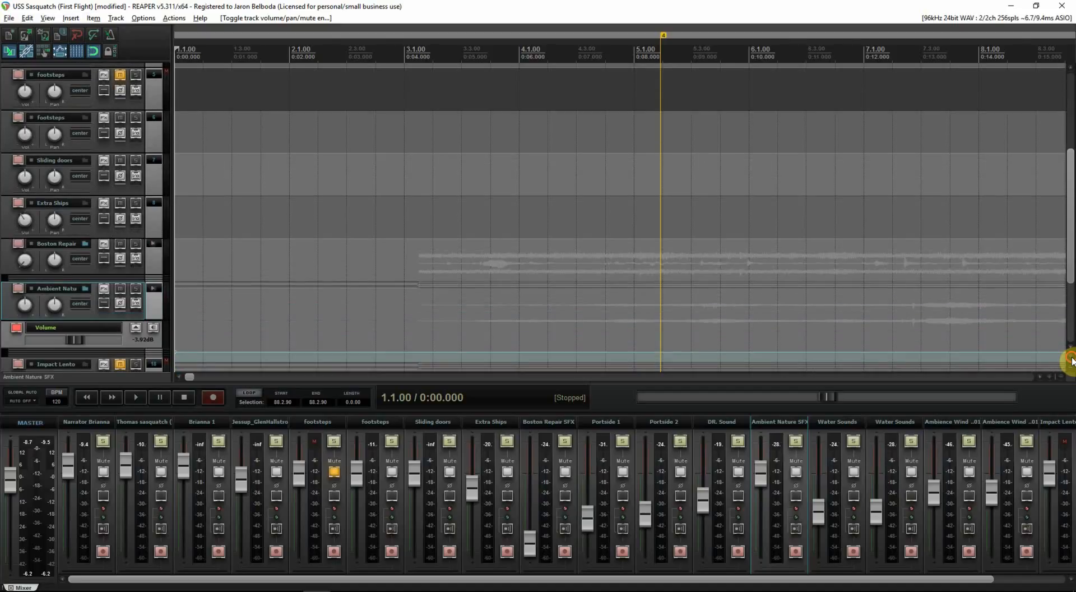
pyautogui.click(1071, 363)
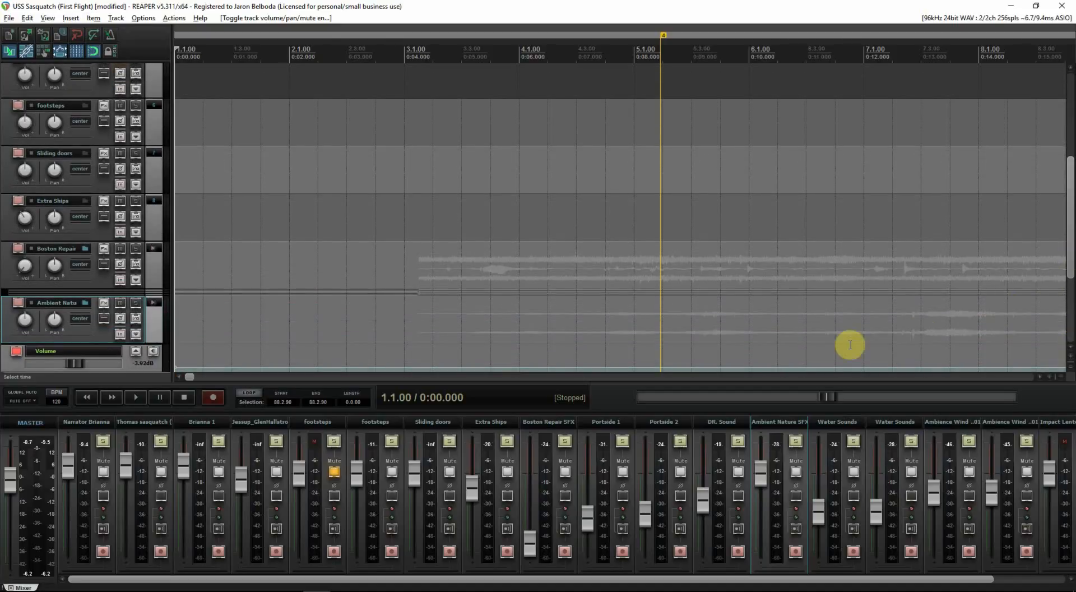
pyautogui.scroll(-3, 789, 307)
pyautogui.scroll(-5, 787, 306)
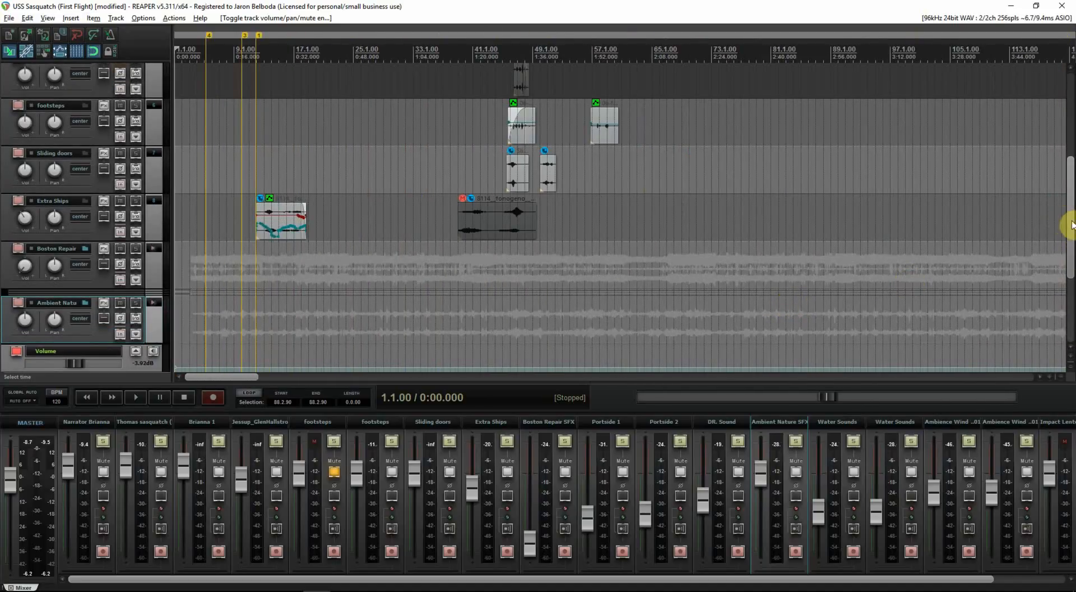
pyautogui.moveTo(1071, 225); pyautogui.dragTo(1065, 273)
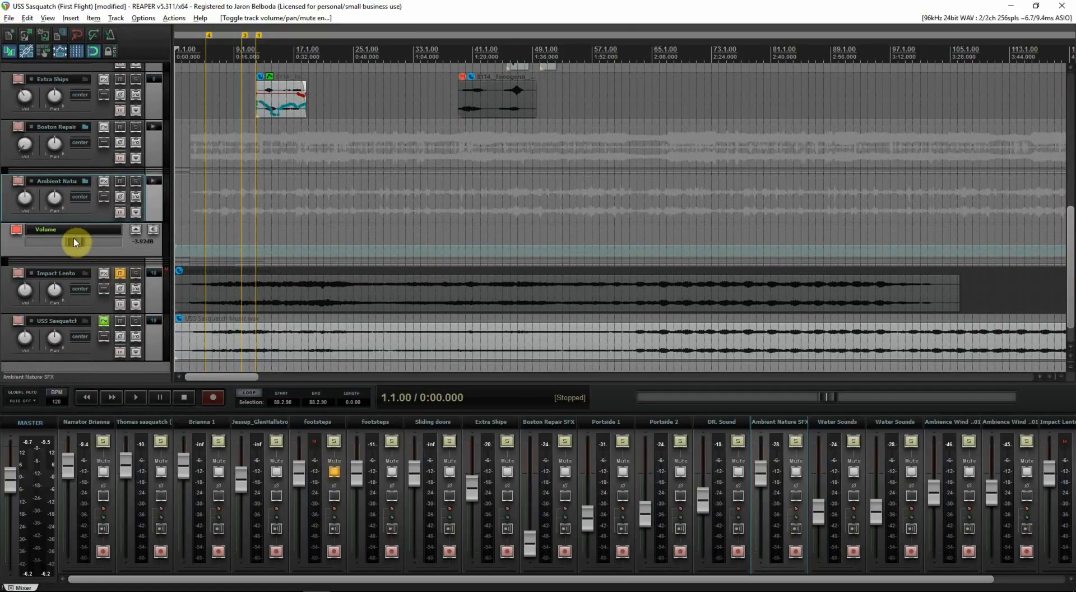
pyautogui.moveTo(77, 241)
pyautogui.mouseDown()
pyautogui.moveTo(14, 246)
pyautogui.moveTo(75, 243)
pyautogui.mouseUp()
pyautogui.rightClick(23, 235)
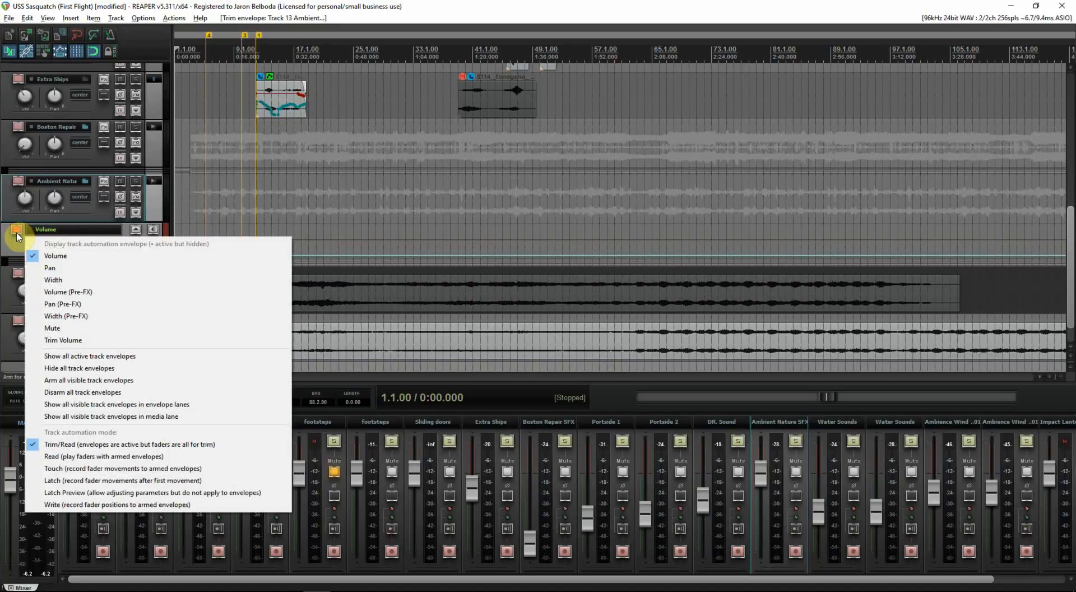
pyautogui.click(76, 505)
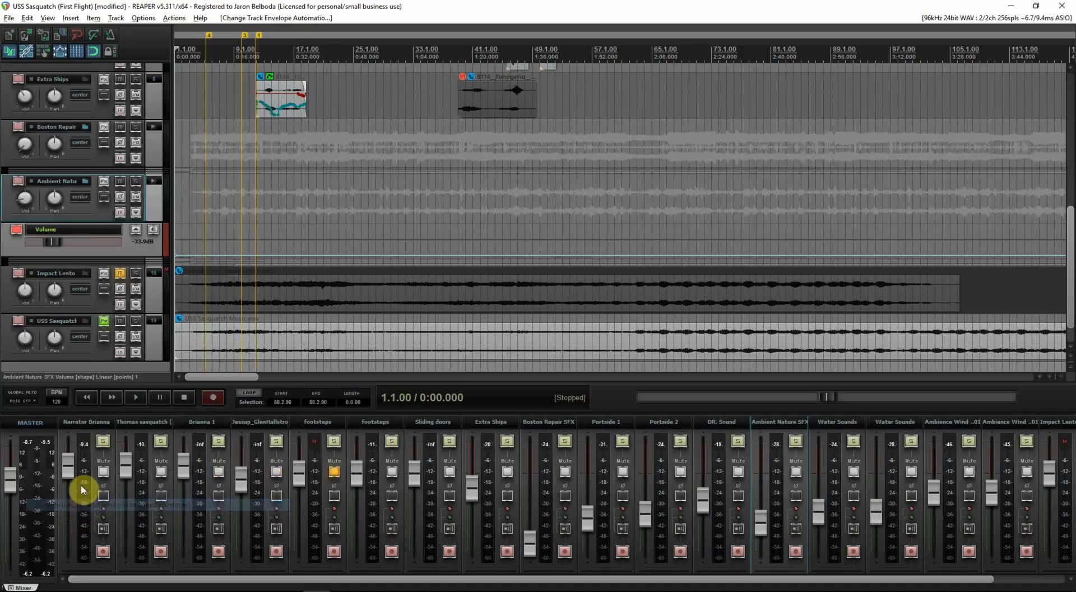
# - Record a volume fade-in on Ambient Nature SFX from the project start, rising from -inf to about -3.6 dB, and stop playback
pyautogui.moveTo(72, 234); pyautogui.dragTo(35, 249)
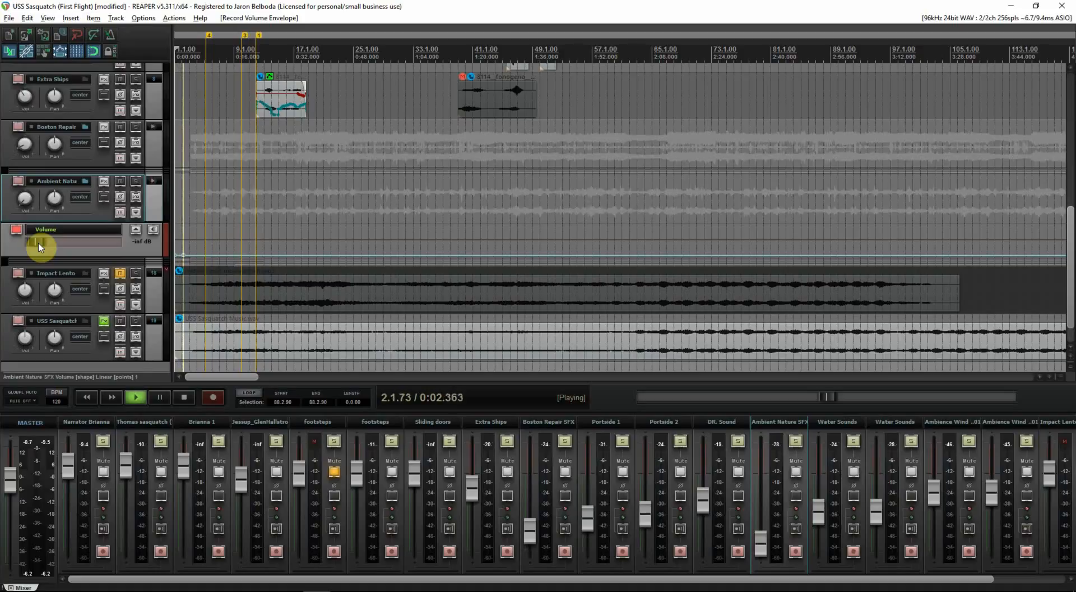
pyautogui.moveTo(39, 247); pyautogui.dragTo(88, 250)
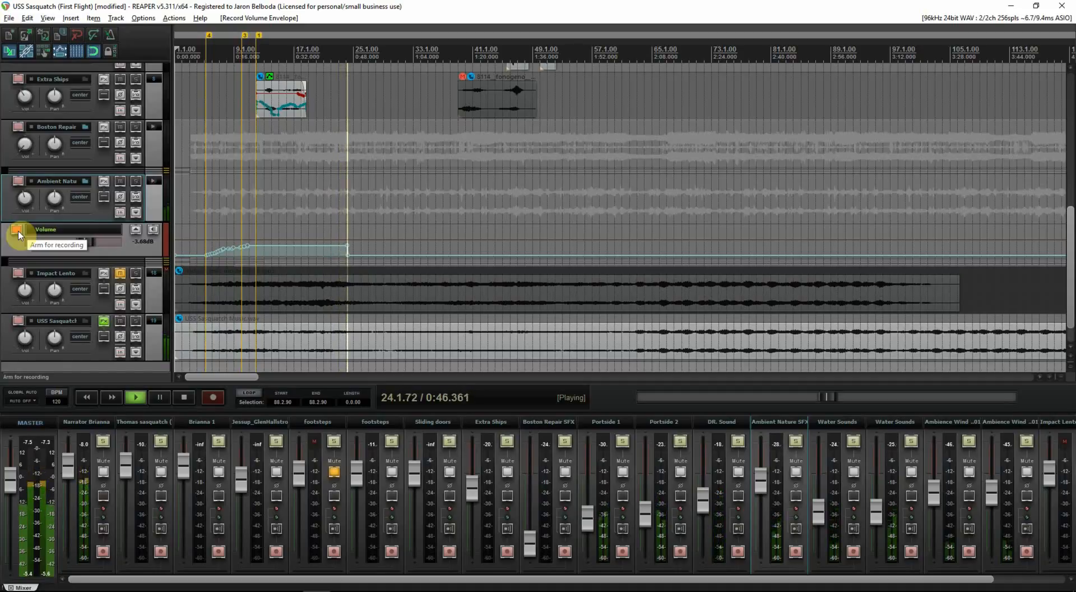
pyautogui.press('space')
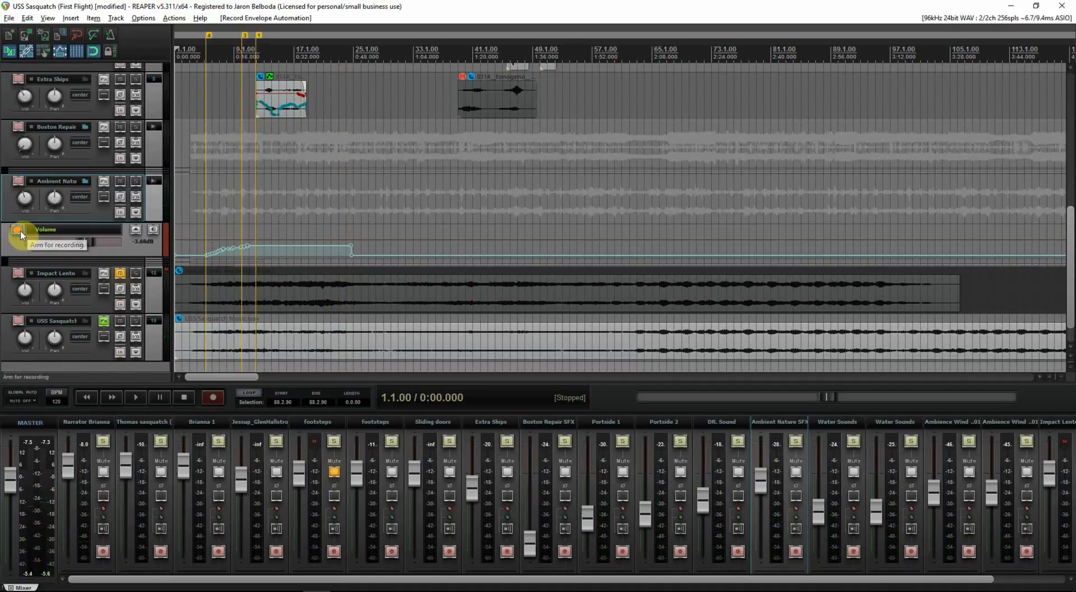
# - Set Ambient Nature SFX to Read automation mode and raise the flat part of its volume envelope after 24.3.86 to -3.61 dB
pyautogui.rightClick(21, 235)
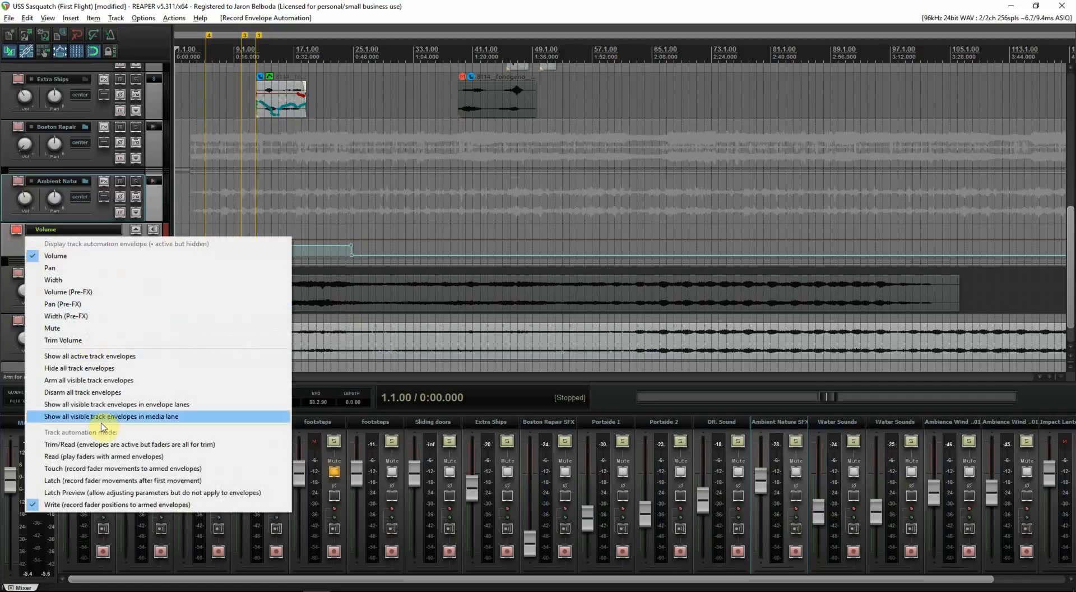
pyautogui.click(94, 460)
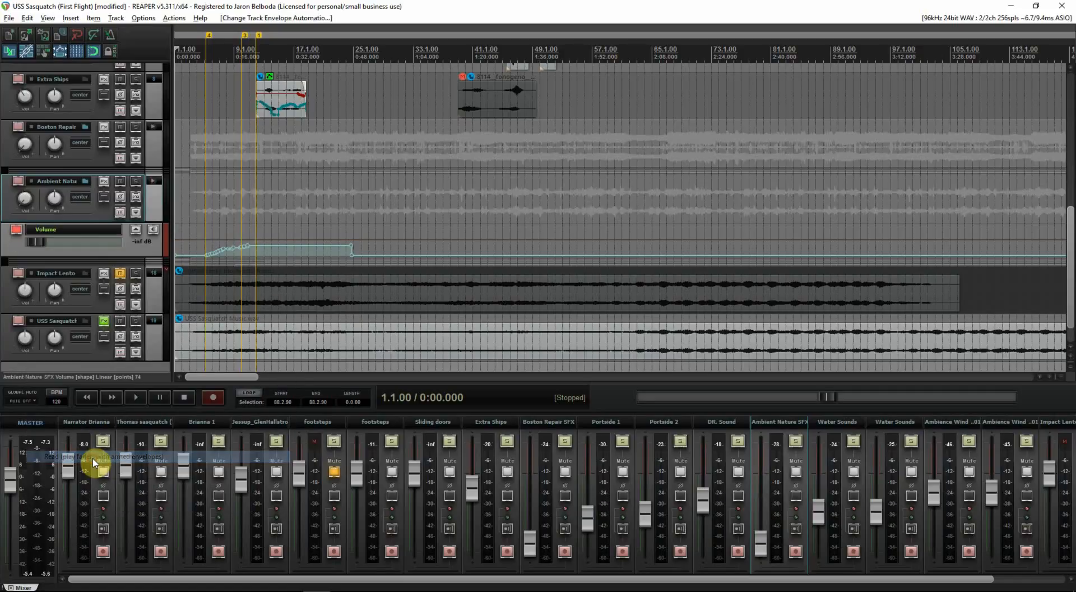
pyautogui.click(372, 254)
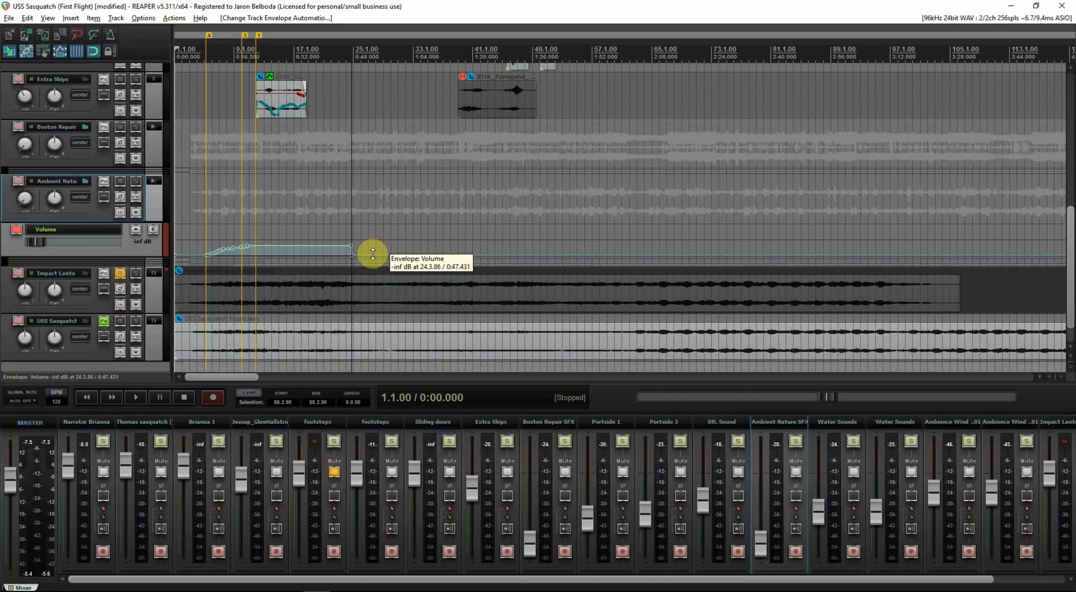
pyautogui.moveTo(373, 253); pyautogui.dragTo(378, 218)
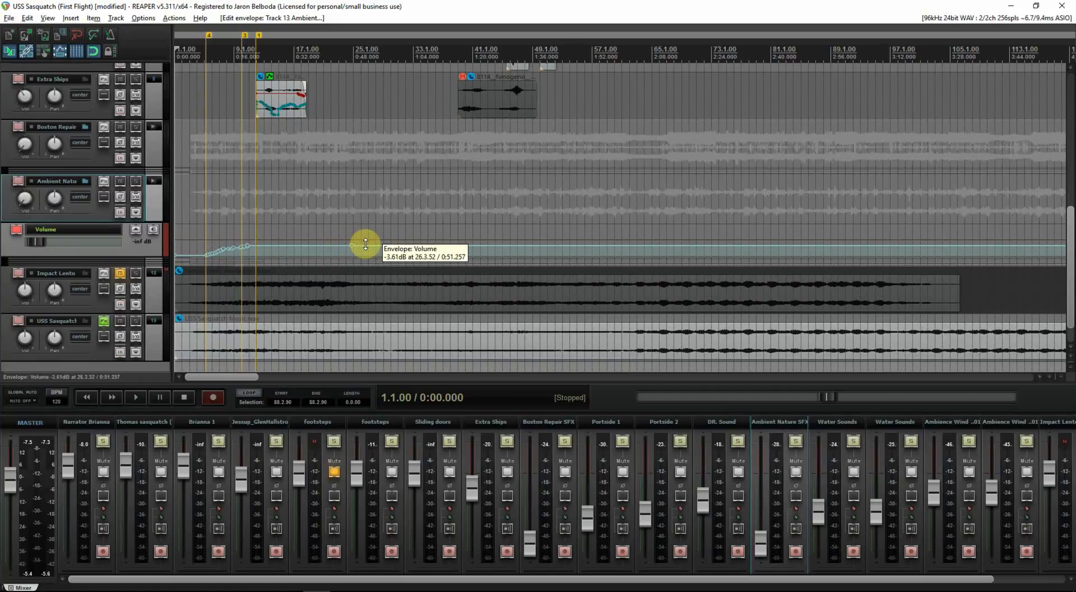
pyautogui.moveTo(365, 244); pyautogui.dragTo(366, 244)
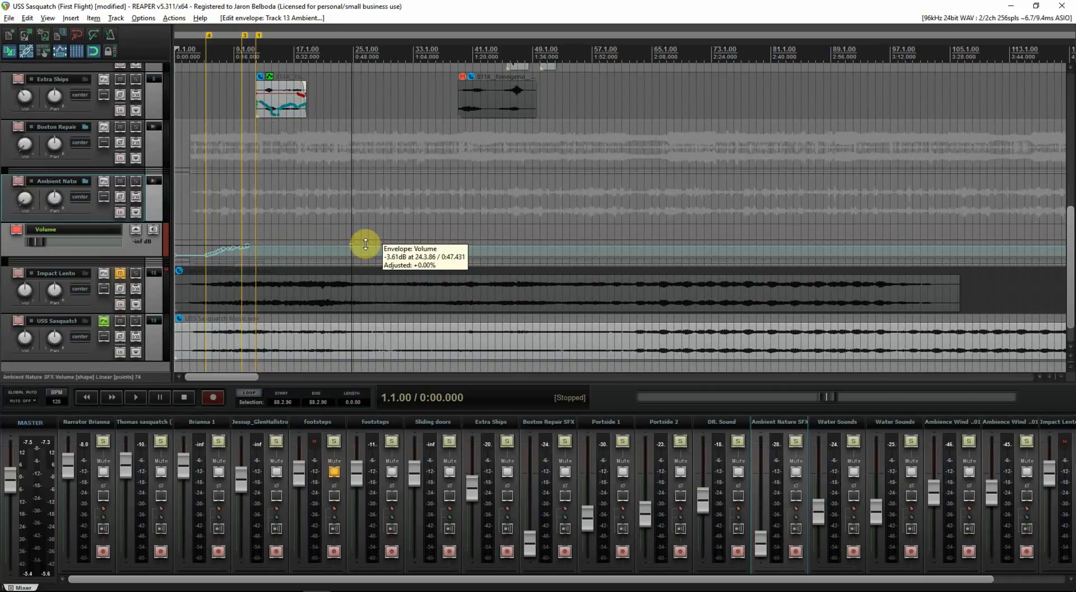
pyautogui.moveTo(365, 244); pyautogui.dragTo(364, 244)
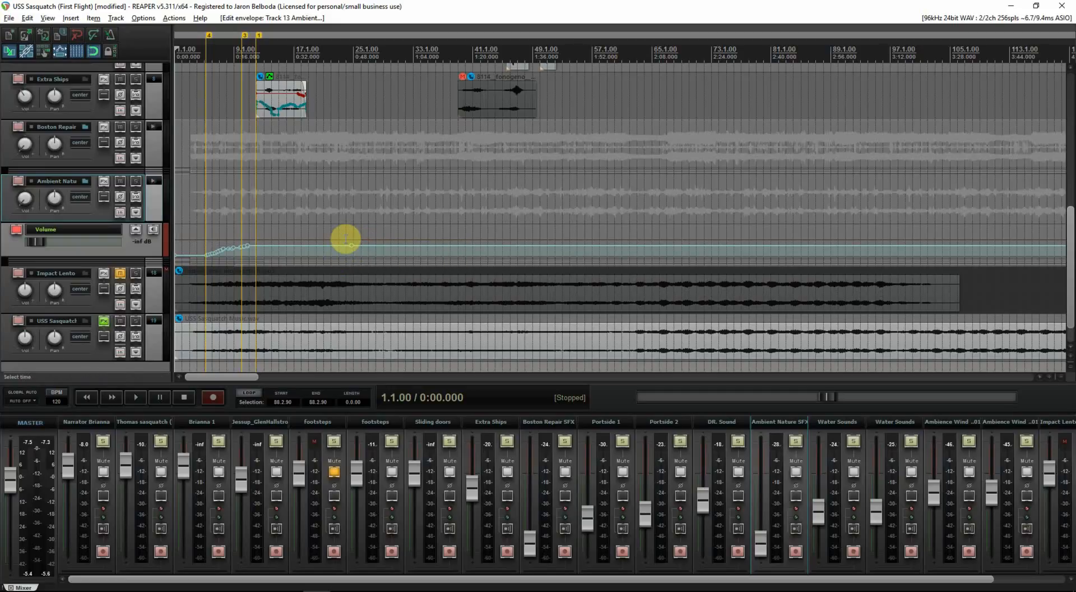
# - Check the Ambient Nature SFX volume envelope across the whole project and hide it
pyautogui.scroll(-5, 356, 240)
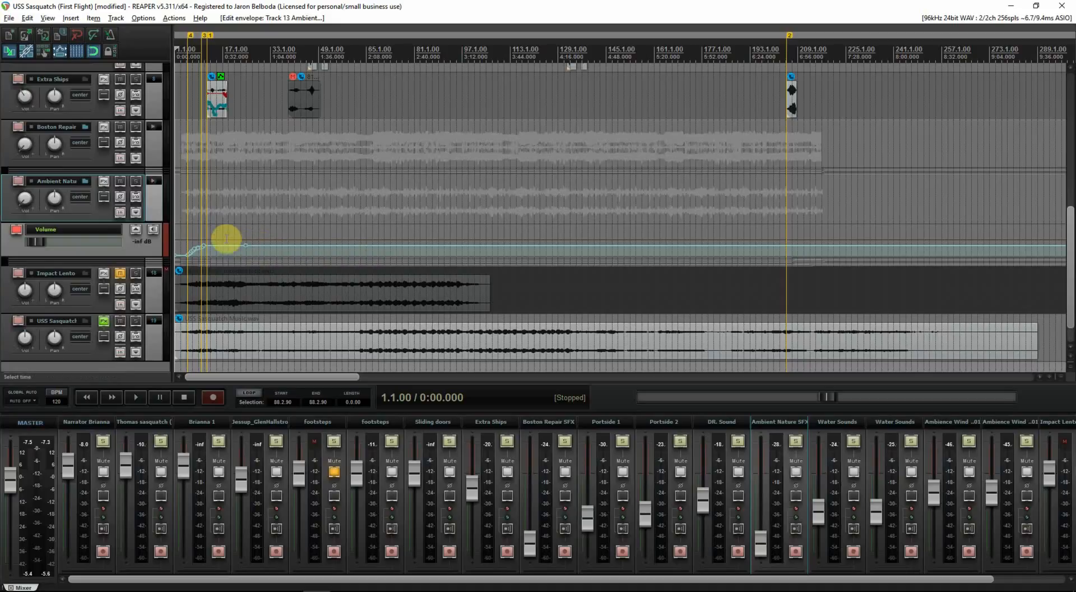
pyautogui.rightClick(19, 235)
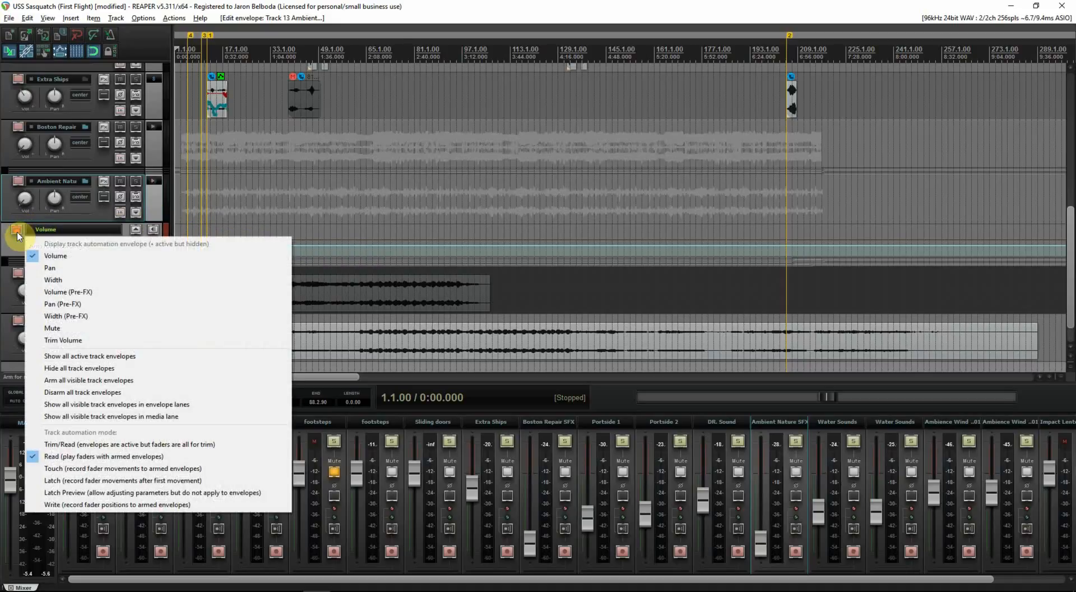
pyautogui.click(155, 211)
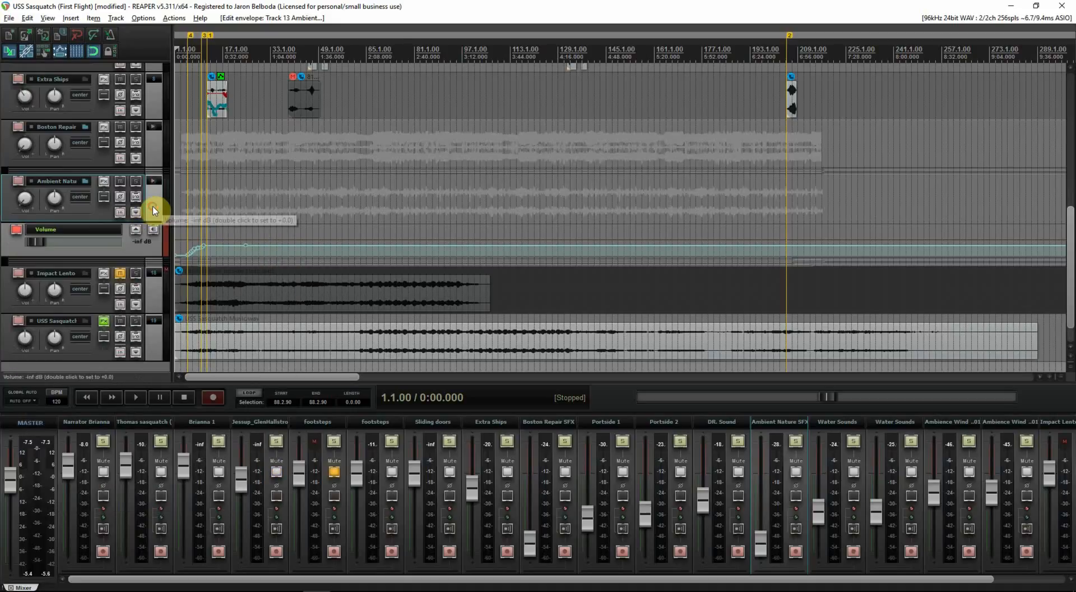
pyautogui.press('v')
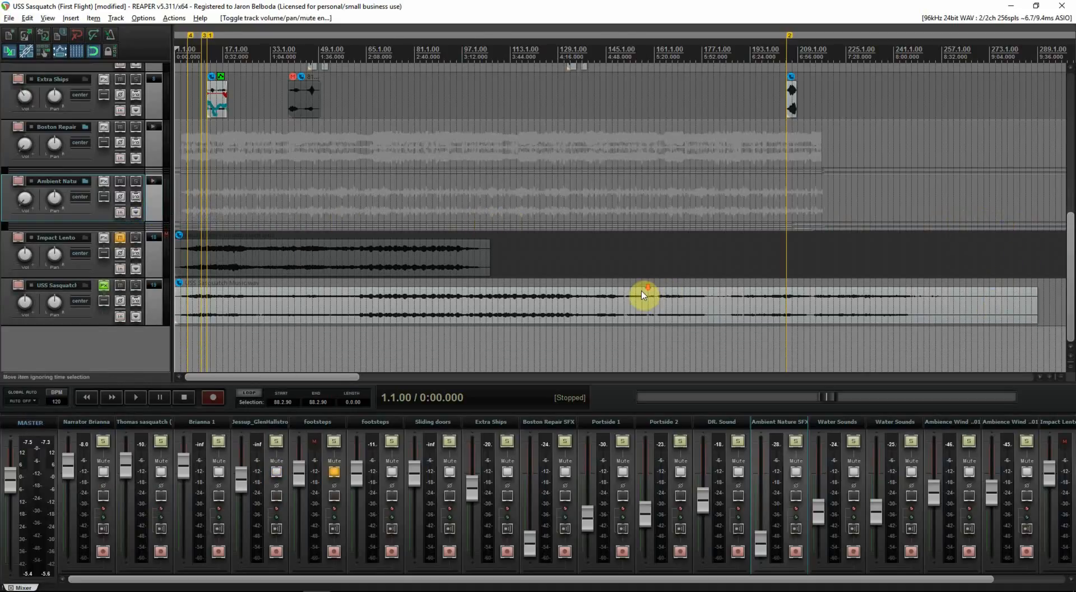
# - Play the project from the start to check the automated fade-ins of both ambience tracks in the mixer, and stop playback
pyautogui.scroll(-4, 710, 288)
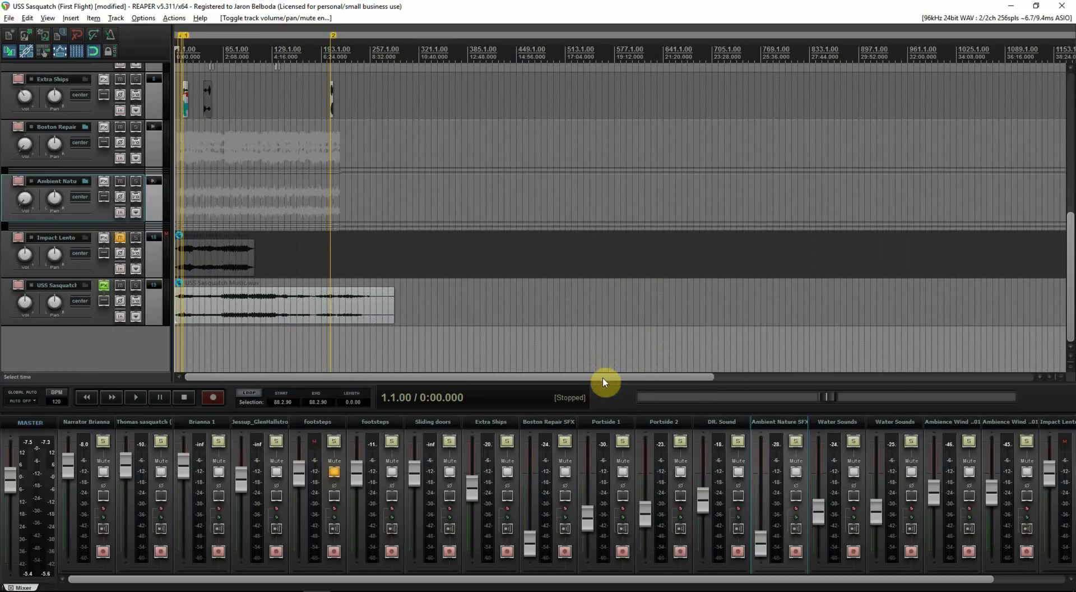
pyautogui.moveTo(603, 378); pyautogui.dragTo(541, 377)
pyautogui.scroll(5, 392, 339)
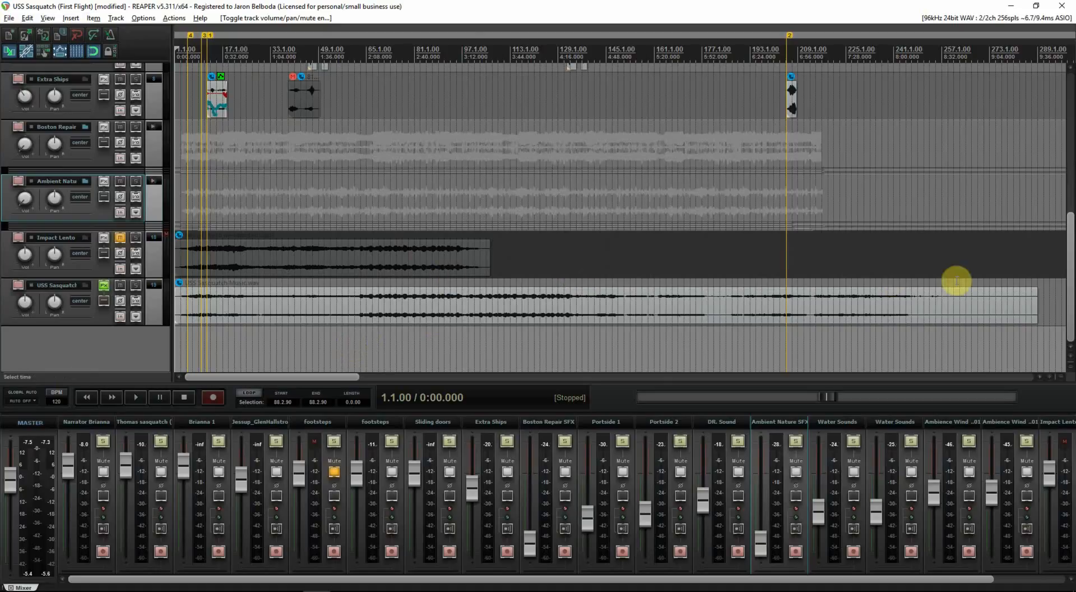
pyautogui.moveTo(1070, 273); pyautogui.dragTo(1059, 155)
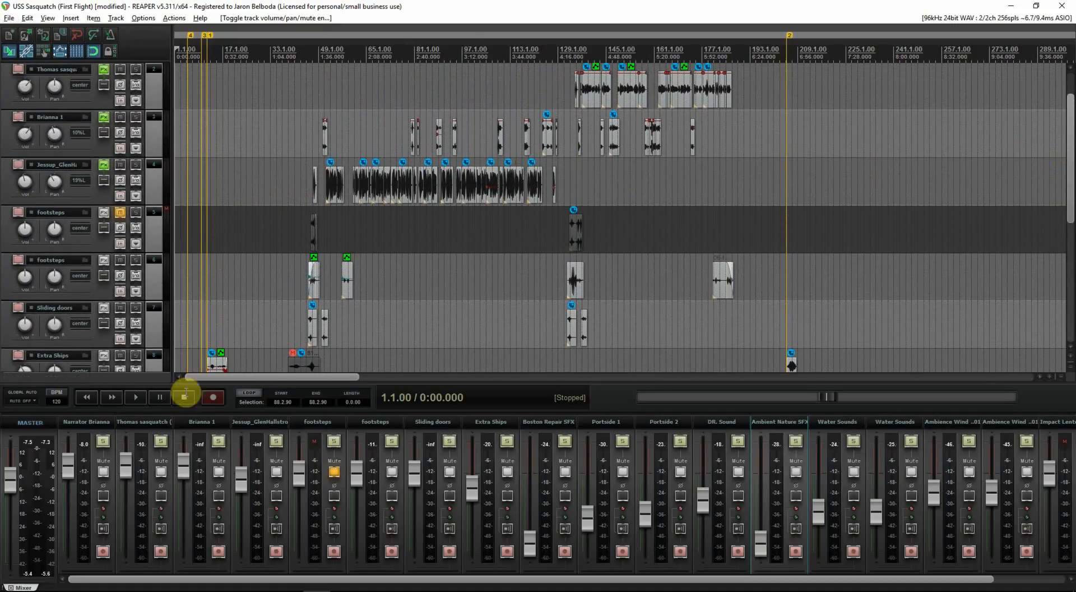
pyautogui.click(134, 397)
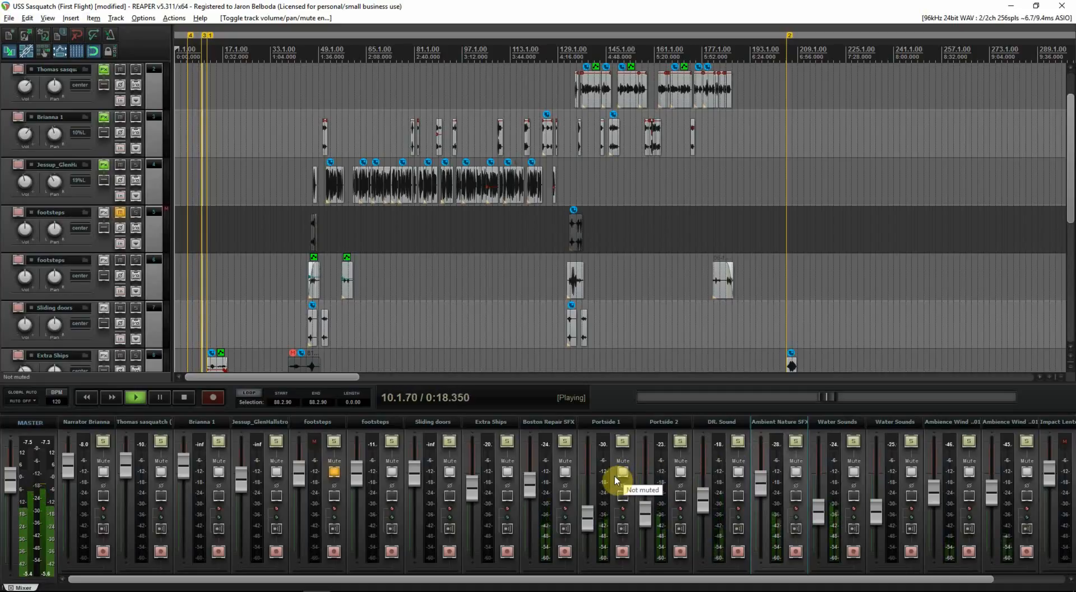
pyautogui.click(184, 398)
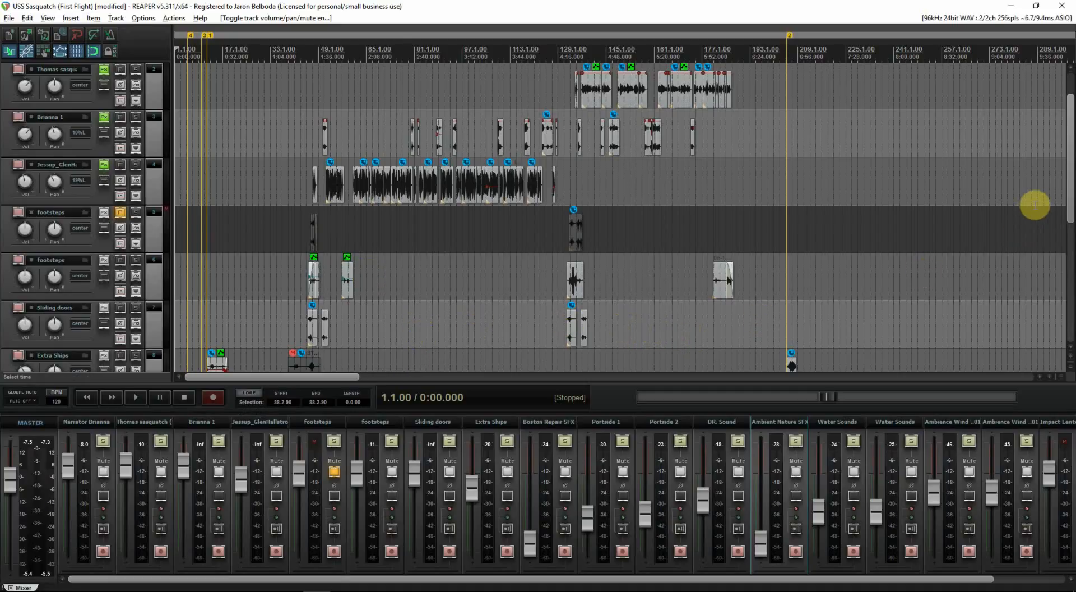
pyautogui.moveTo(1069, 190); pyautogui.dragTo(1064, 243)
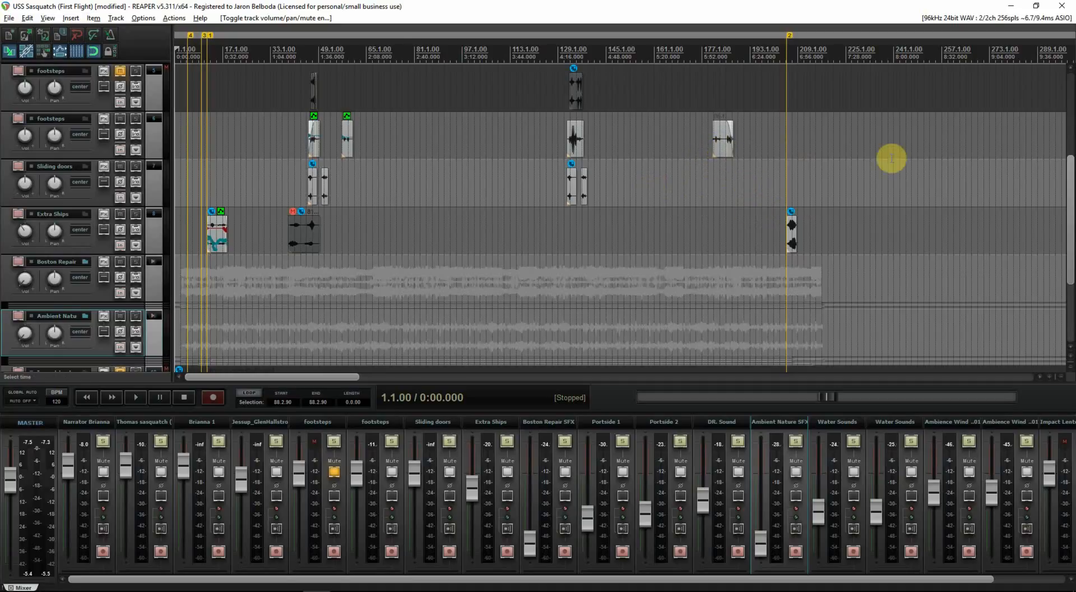
pyautogui.scroll(5, 1070, 168)
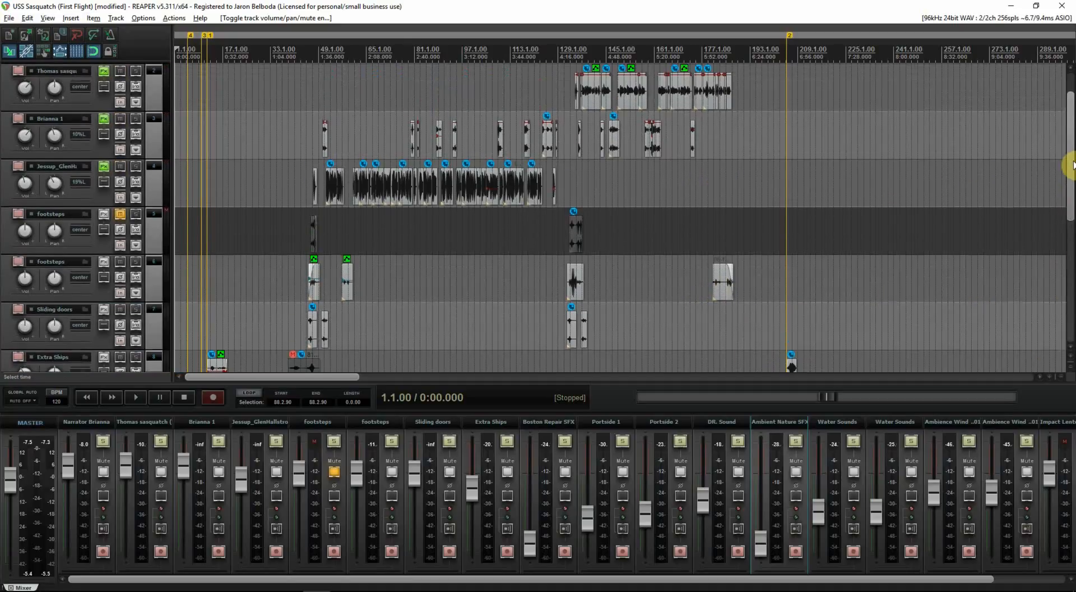